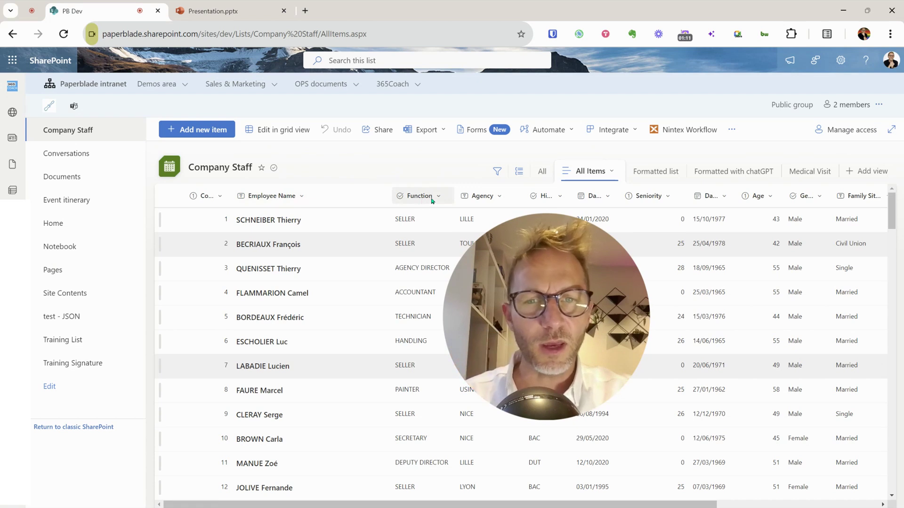
# Sort the Company Staff list by Employee Name in ascending order and highlight the sortField value in the page URL
pyautogui.click(313, 197)
pyautogui.click(300, 215)
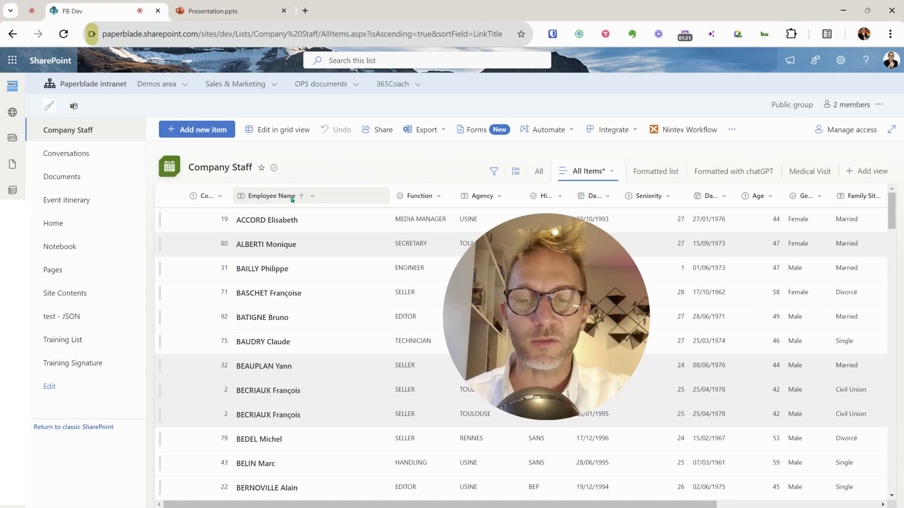
pyautogui.click(487, 33)
pyautogui.press('End')
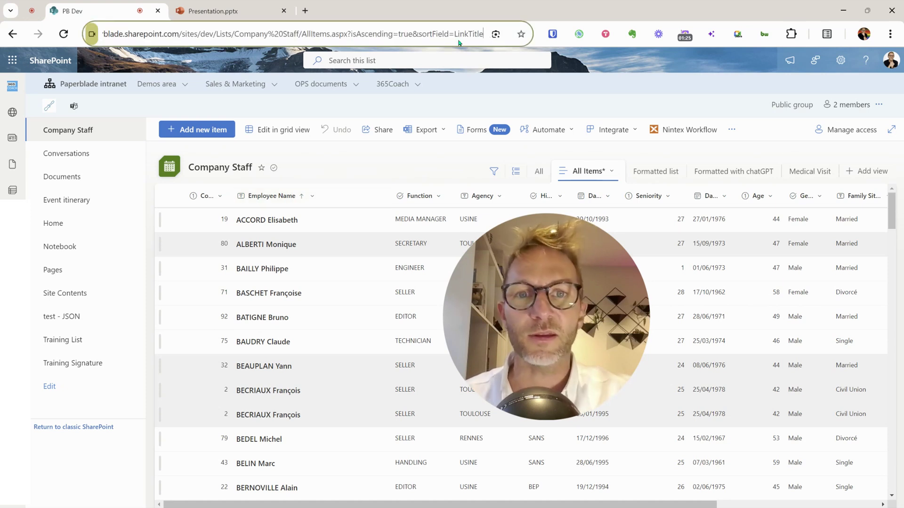
pyautogui.doubleClick(459, 42)
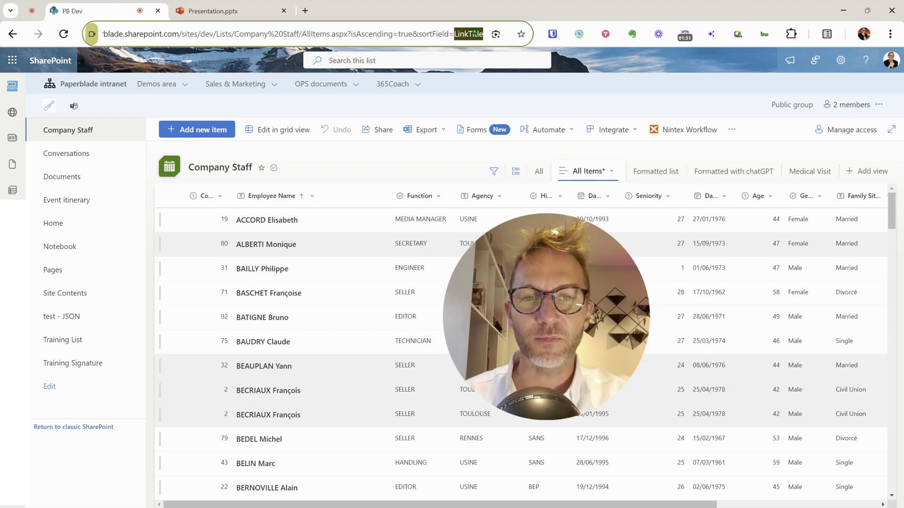
# Widen the Date of Birth column to reveal its full heading and sort the list by it in ascending order
pyautogui.click(733, 197)
pyautogui.moveTo(733, 197); pyautogui.dragTo(772, 194)
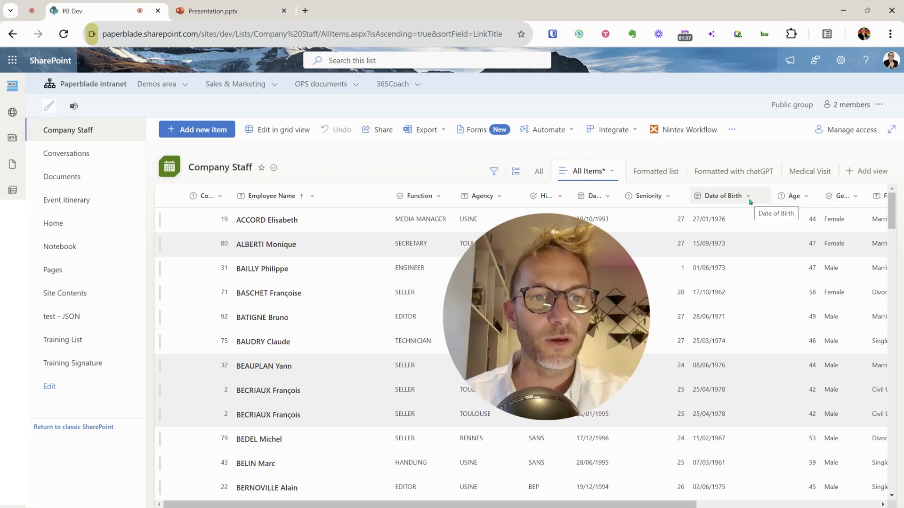
pyautogui.click(748, 198)
pyautogui.click(723, 218)
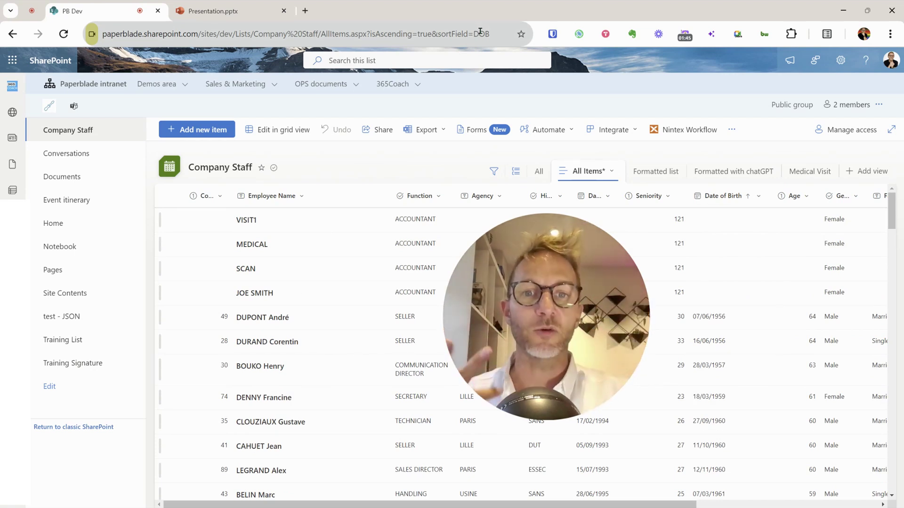
# Sort the list by Family Situation from A to Z and highlight the sortField value in the page URL
pyautogui.hscroll(5, 737, 256)
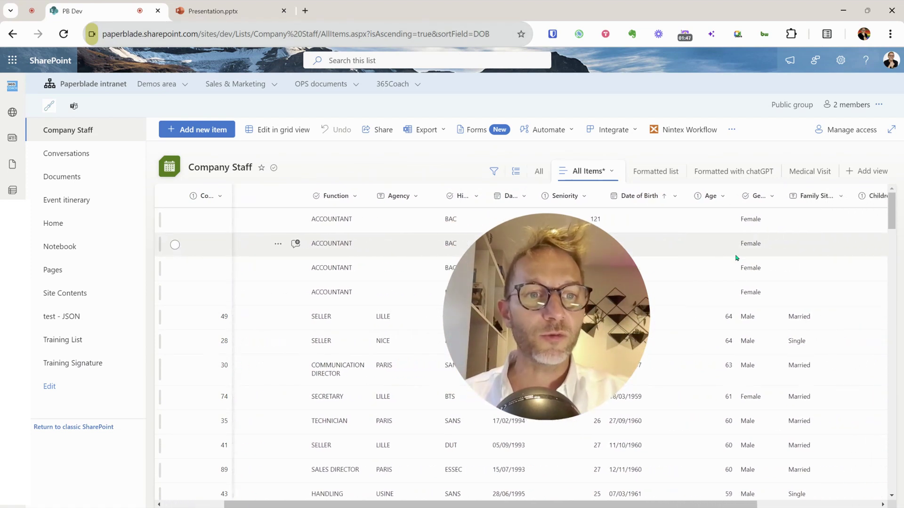
pyautogui.hscroll(2, 736, 258)
pyautogui.click(669, 203)
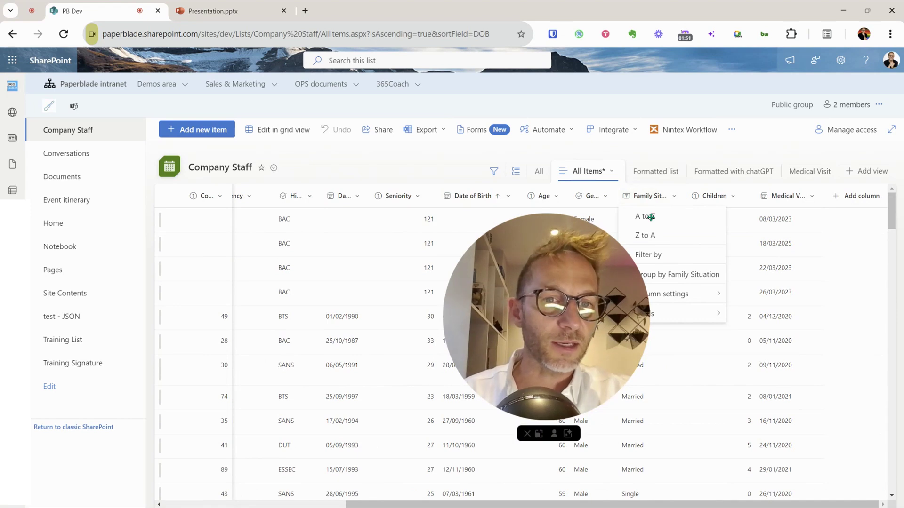
pyautogui.click(660, 220)
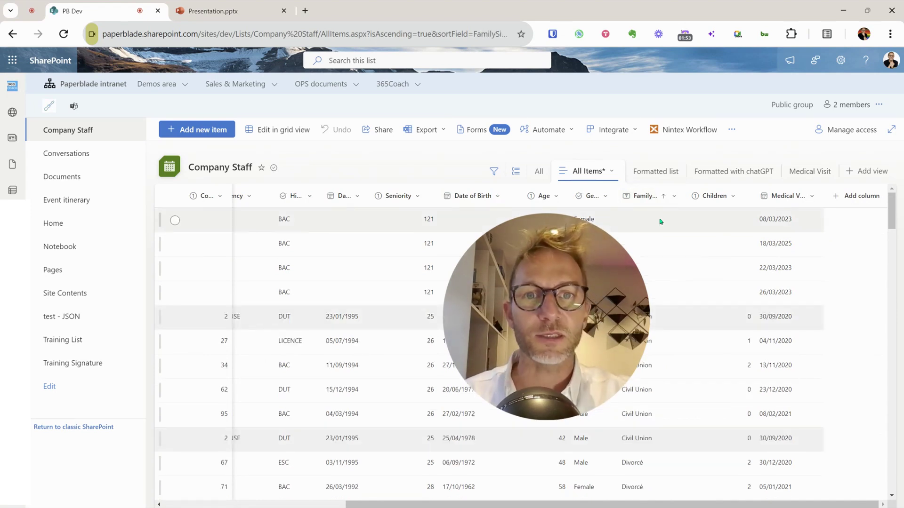
pyautogui.click(498, 35)
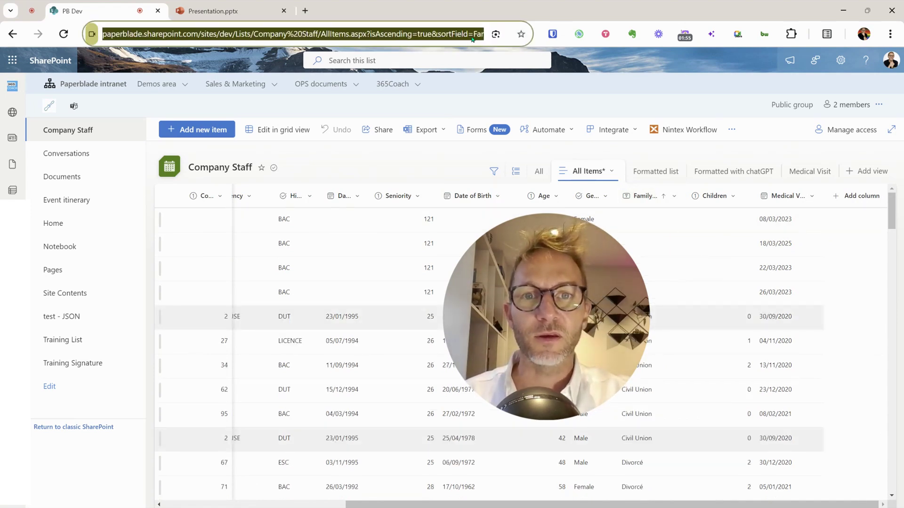
pyautogui.click(472, 36)
pyautogui.doubleClick(472, 36)
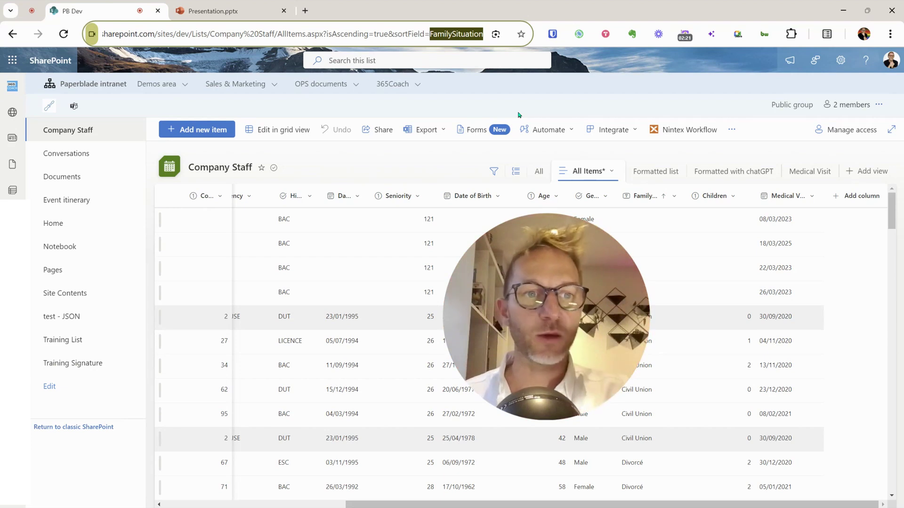
# Open the list settings of Company Staff and bring up its list of columns
pyautogui.click(842, 61)
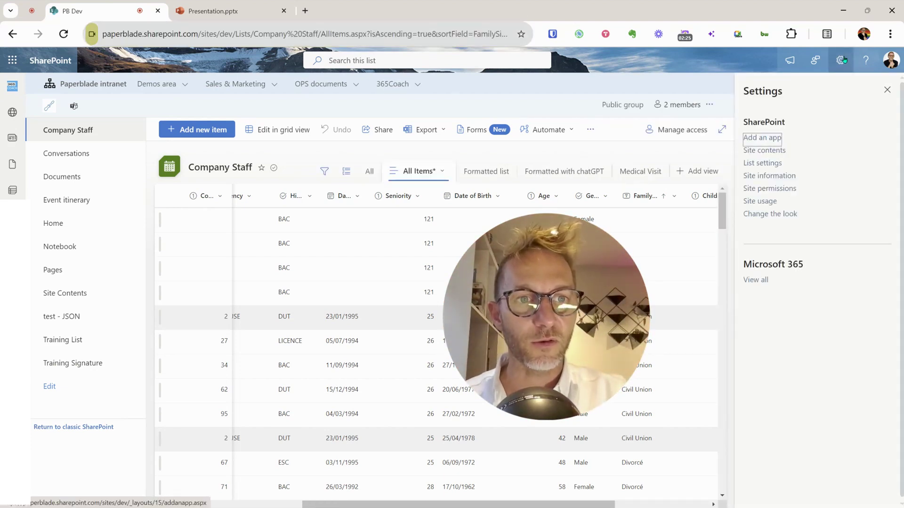
pyautogui.click(763, 164)
pyautogui.moveTo(514, 296)
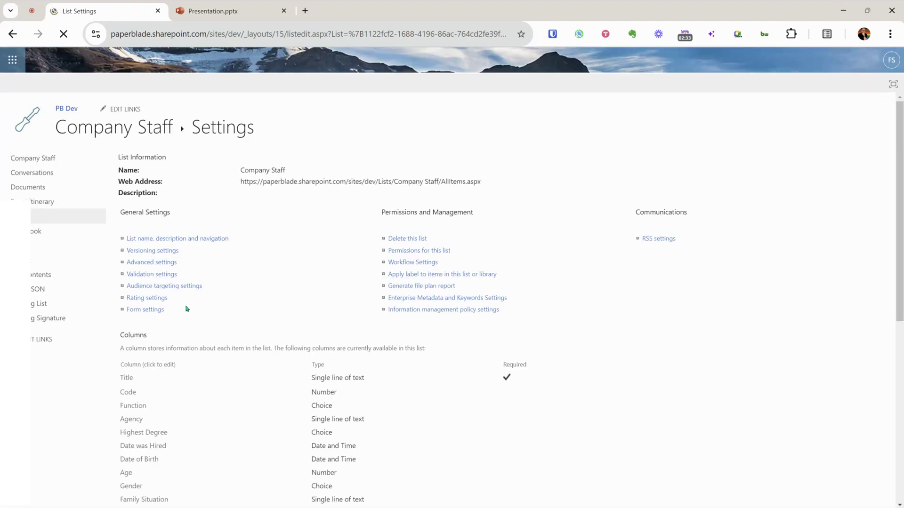
pyautogui.click(215, 241)
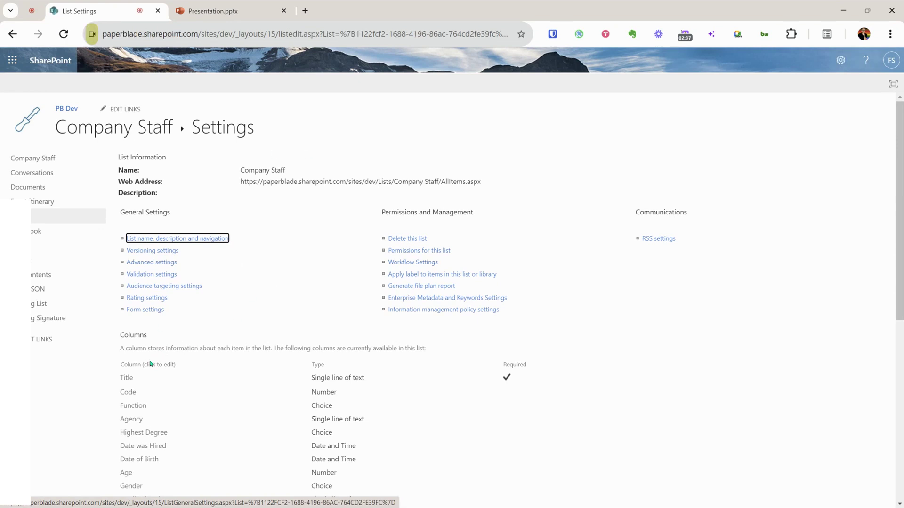
pyautogui.scroll(-3, 146, 395)
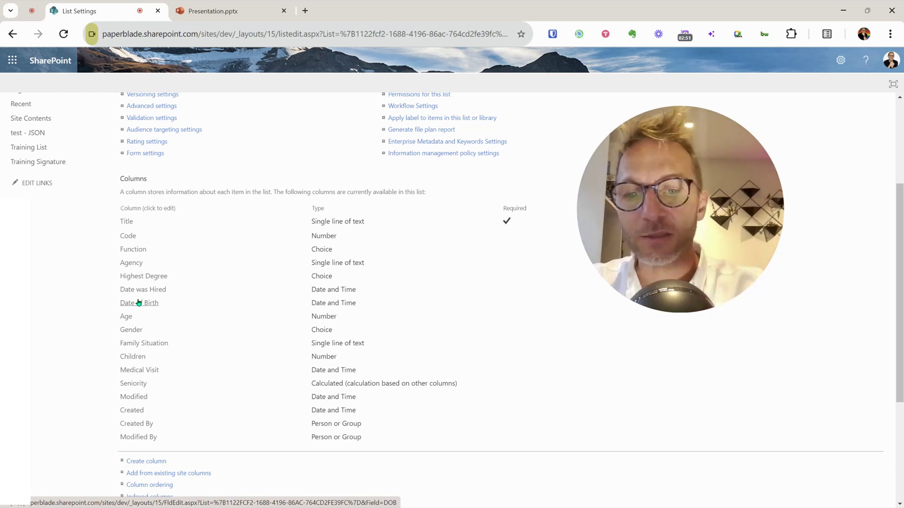
pyautogui.moveTo(641, 228); pyautogui.dragTo(429, 402)
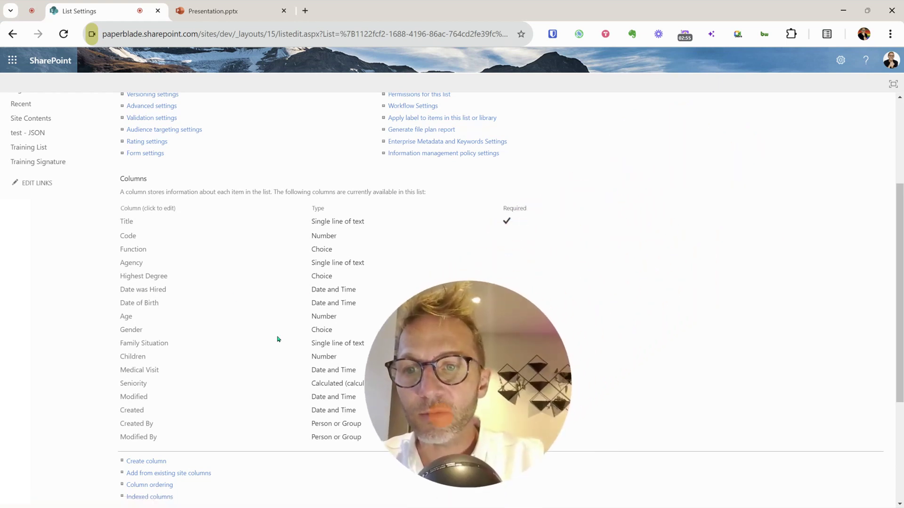
# Open the Date was Hired column's settings and highlight its internal field name in the page URL
pyautogui.click(142, 290)
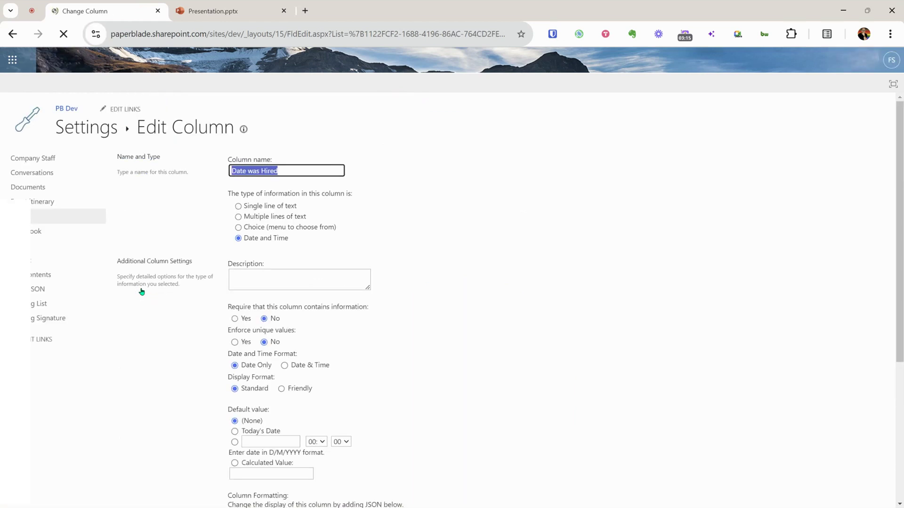
pyautogui.click(417, 34)
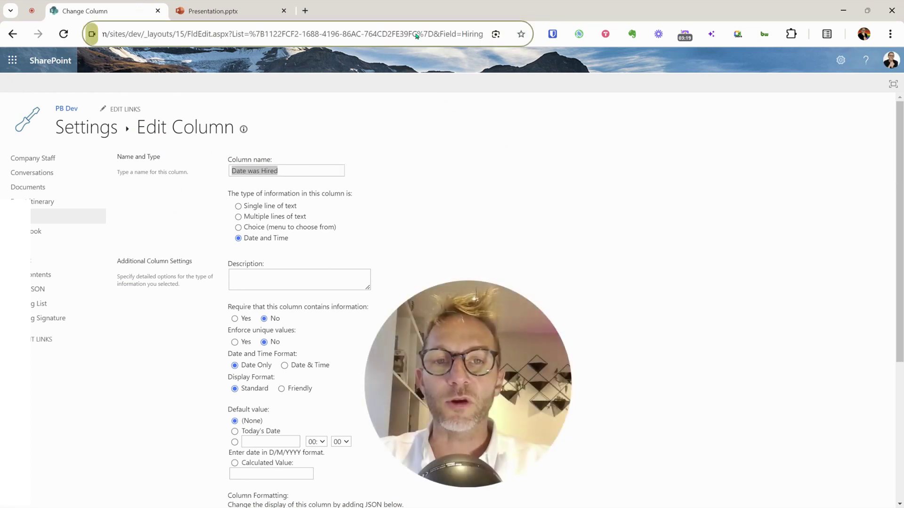
pyautogui.hotkey('ctrl', 'shift', 'Left')
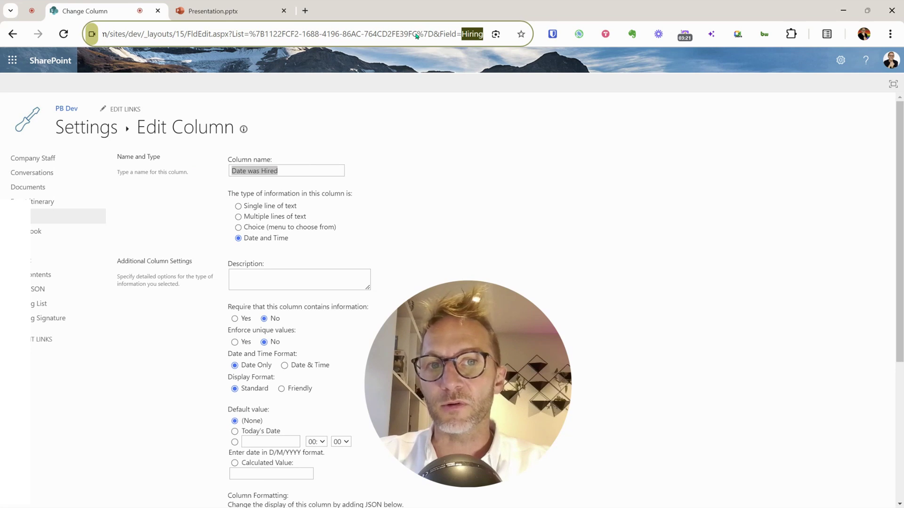
pyautogui.moveTo(462, 320); pyautogui.dragTo(575, 86)
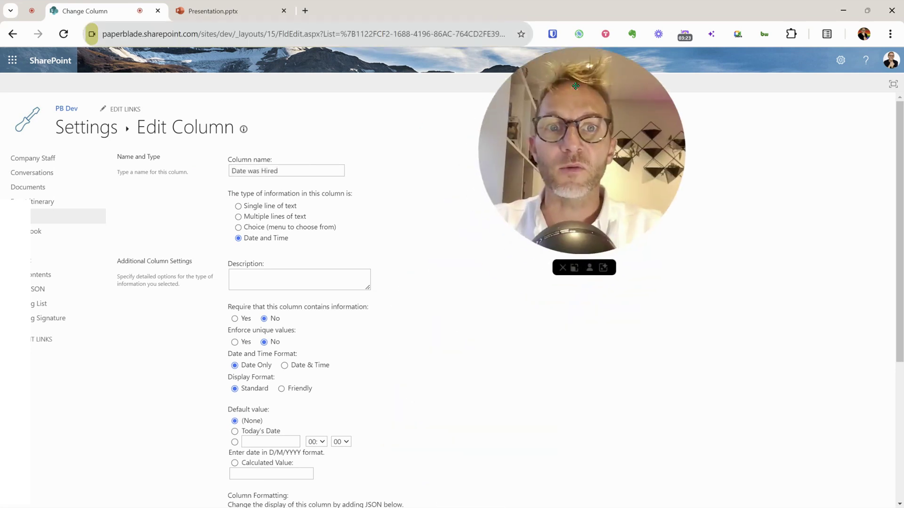
# Highlight the Field value in the URL of the Highest Degree column's settings, and return to the list settings
pyautogui.click(12, 34)
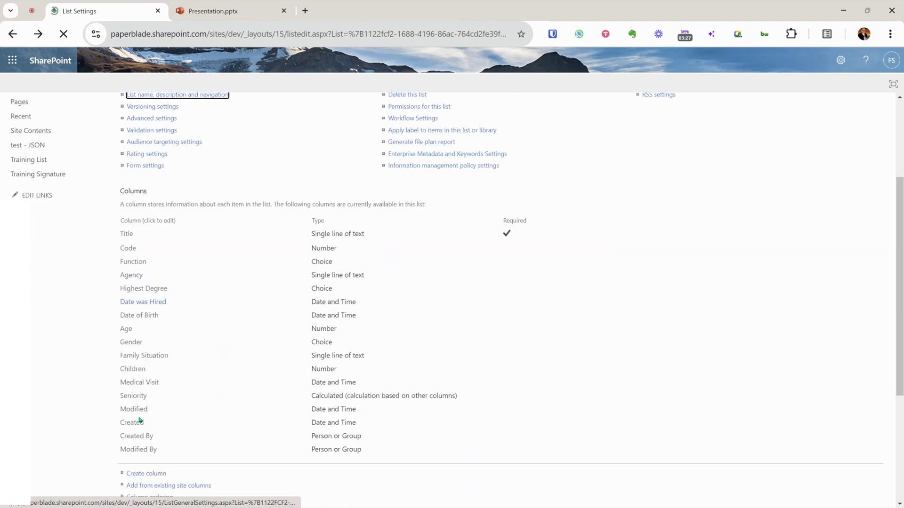
pyautogui.click(132, 289)
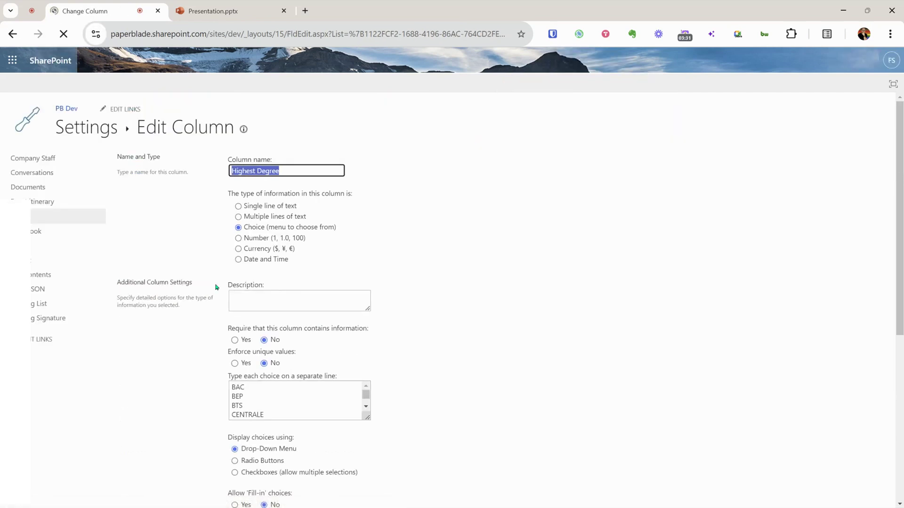
pyautogui.click(438, 34)
pyautogui.press('End')
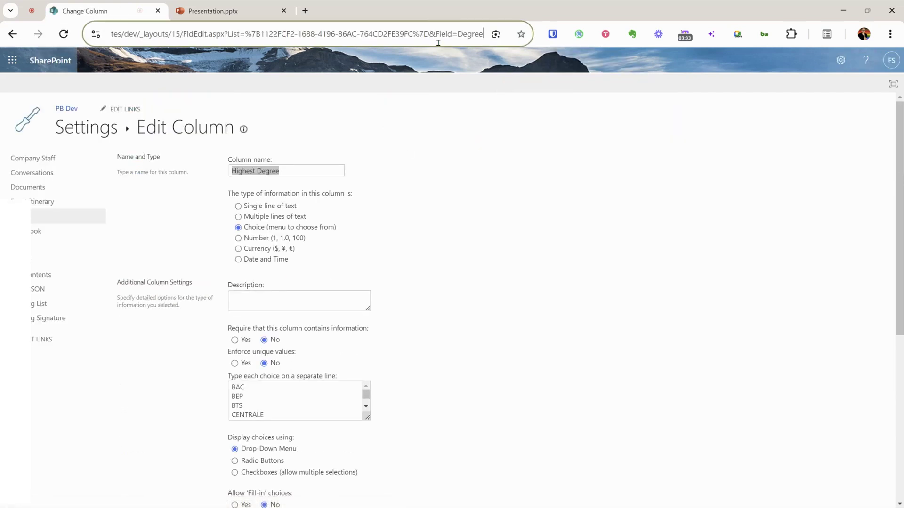
pyautogui.doubleClick(474, 34)
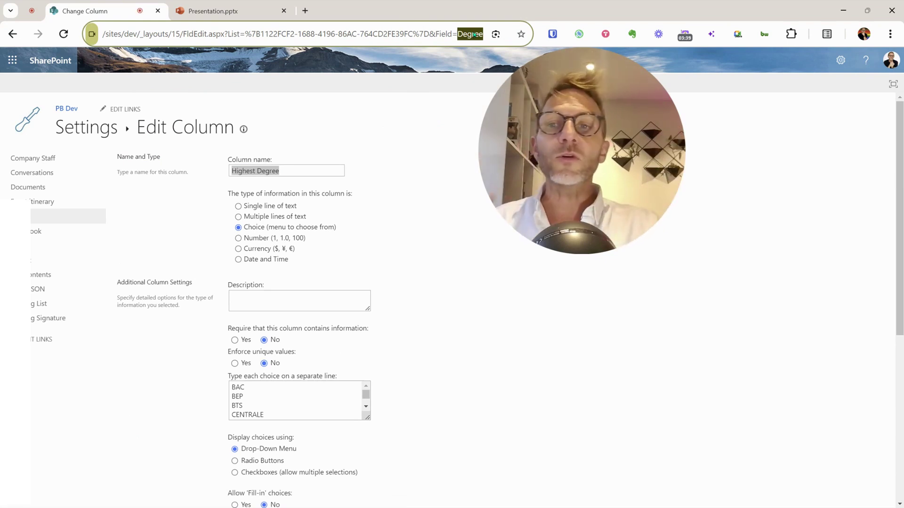
pyautogui.click(13, 34)
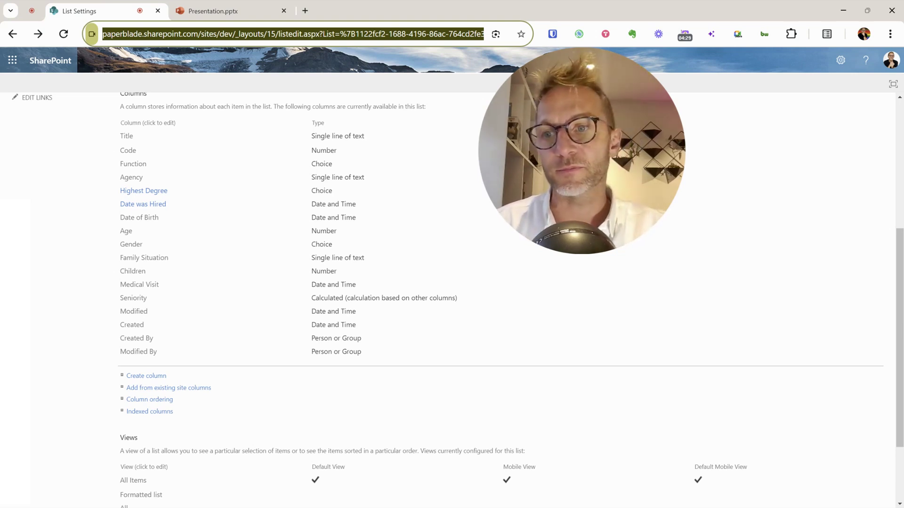
# In ChatGPT, draft "in sharepoint I want to open an Odata feed of a list in excel so that I can see the systemname and display name of"
pyautogui.press('super+Right')
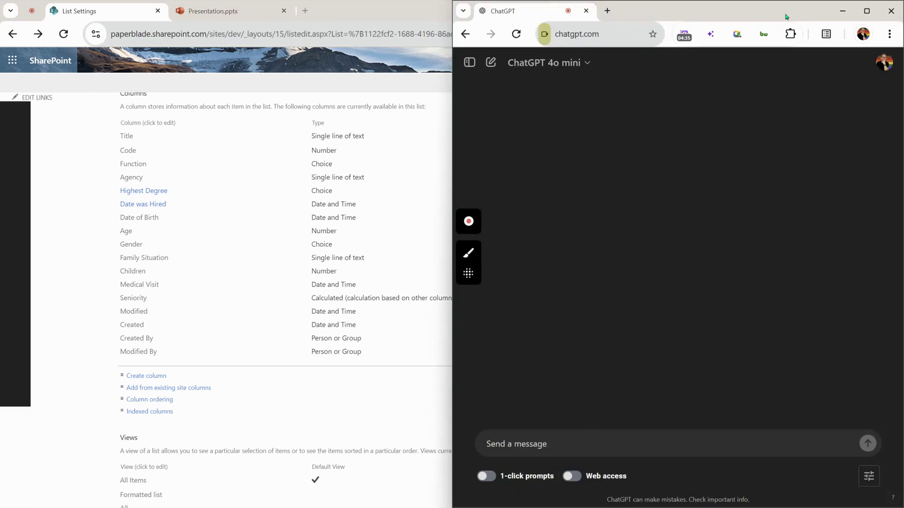
pyautogui.click(867, 10)
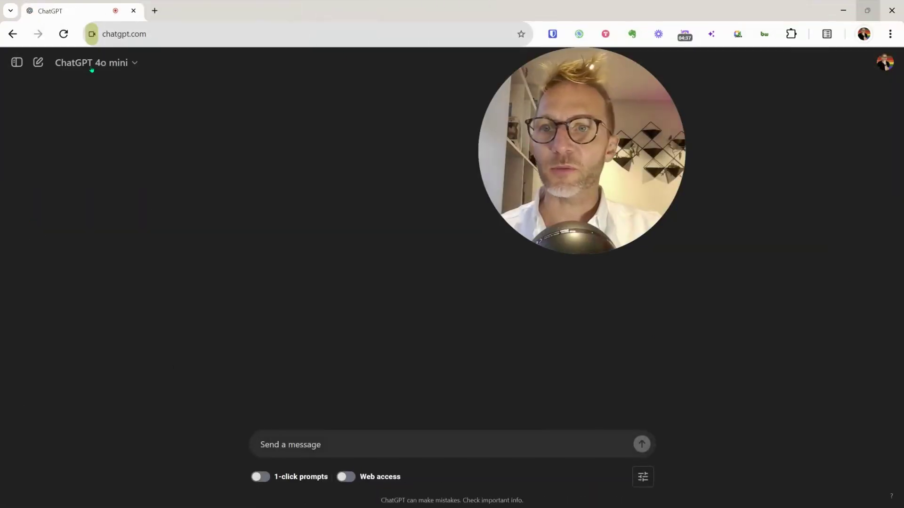
pyautogui.click(390, 434)
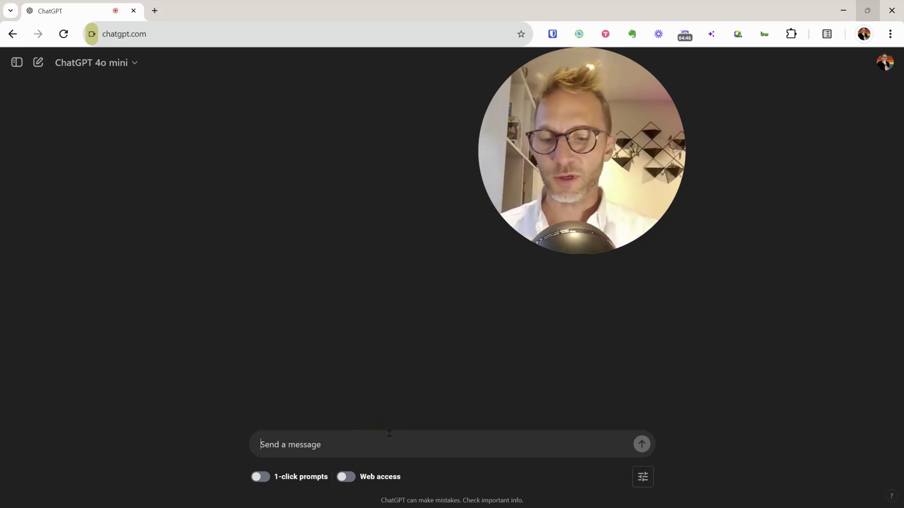
pyautogui.write('in sharepoint I want to open an Odata feed of a list in excel so that I can see the systemname and display name of')
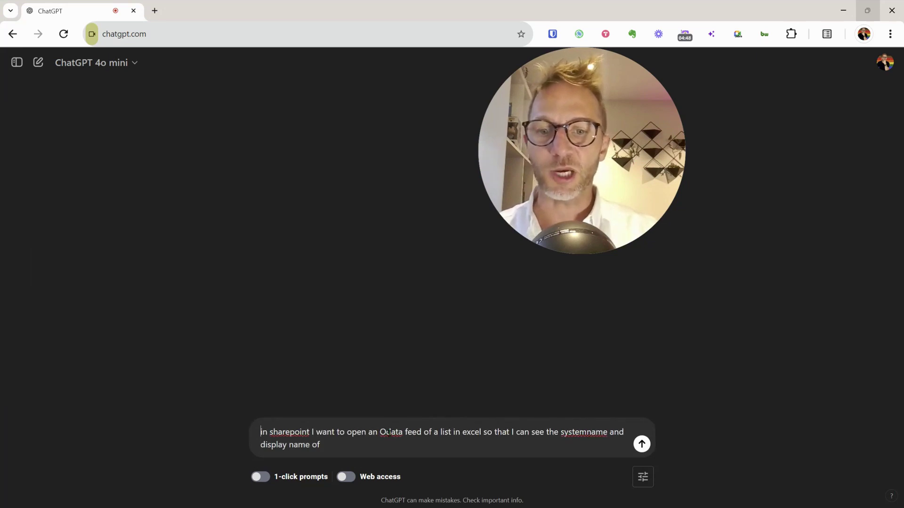
# Correct "systemname" to "system name" in the drafted ChatGPT prompt
pyautogui.hotkey('ctrl', 'Home')
pyautogui.hotkey('ctrl', 'Right')
pyautogui.hotkey('ctrl', 'Right')
pyautogui.hotkey('ctrl', 'Right')
pyautogui.hotkey('ctrl', 'Right')
pyautogui.hotkey('ctrl', 'Right')
pyautogui.hotkey('ctrl', 'Right')
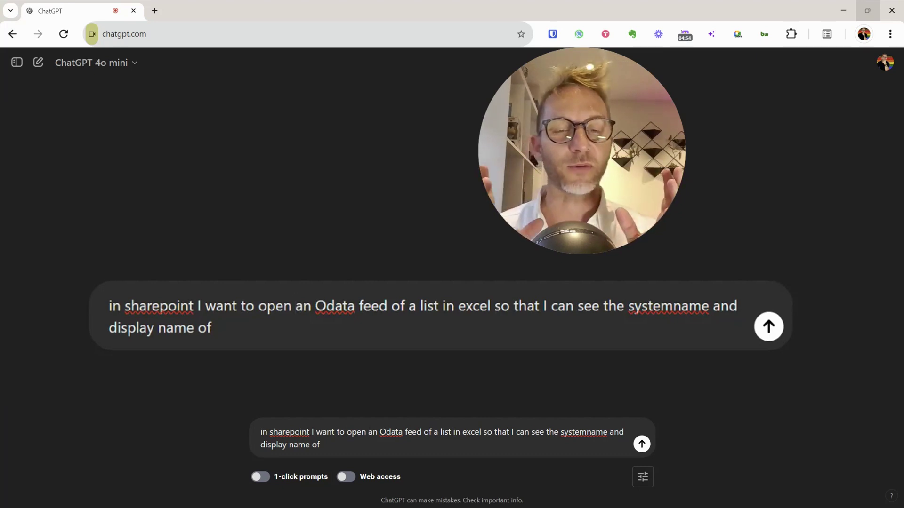
pyautogui.press('End')
pyautogui.hotkey('ctrl', 'Left')
pyautogui.press('Left')
pyautogui.press('Left')
pyautogui.press('Left')
pyautogui.press('Left')
pyautogui.press('Left')
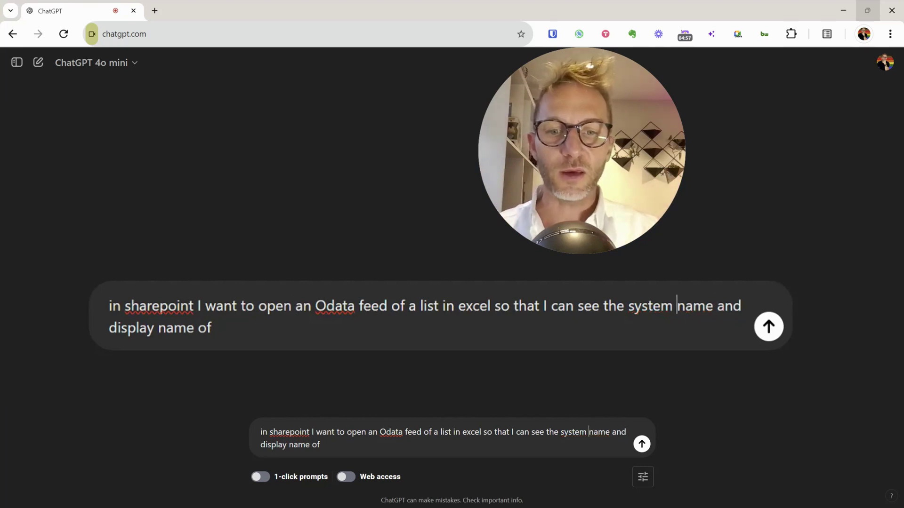
# Complete the prompt with "all my list columns" and send it to ChatGPT
pyautogui.hotkey('ctrl', 'Left')
pyautogui.hotkey('ctrl', 'Left')
pyautogui.hotkey('ctrl', 'Left')
pyautogui.hotkey('ctrl', 'Left')
pyautogui.hotkey('ctrl', 'Left')
pyautogui.hotkey('ctrl', 'Left')
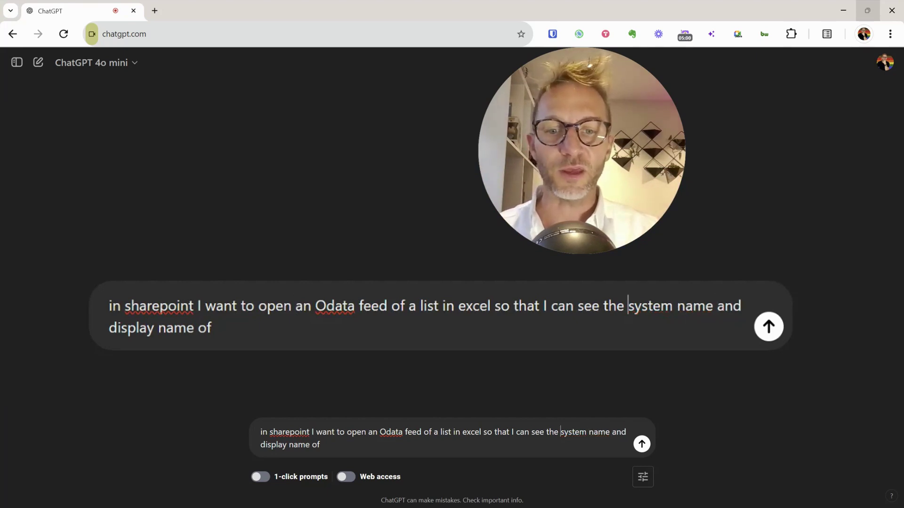
pyautogui.hotkey('ctrl', 'shift', 'Left')
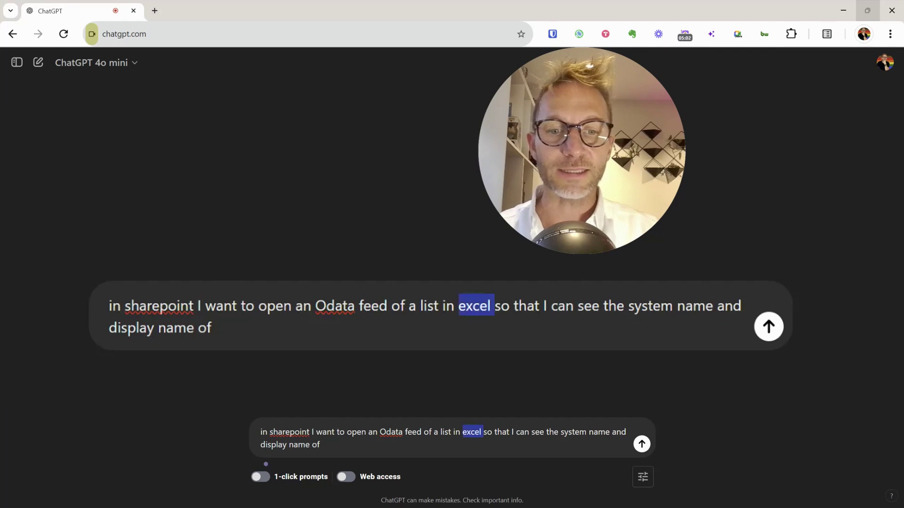
pyautogui.press('End')
pyautogui.hotkey('ctrl', 'Left')
pyautogui.hotkey('ctrl', 'Left')
pyautogui.hotkey('ctrl', 'Left')
pyautogui.hotkey('ctrl', 'shift', 'Right')
pyautogui.hotkey('ctrl', 'shift', 'Right')
pyautogui.press('End')
pyautogui.press('Down')
pyautogui.press('End')
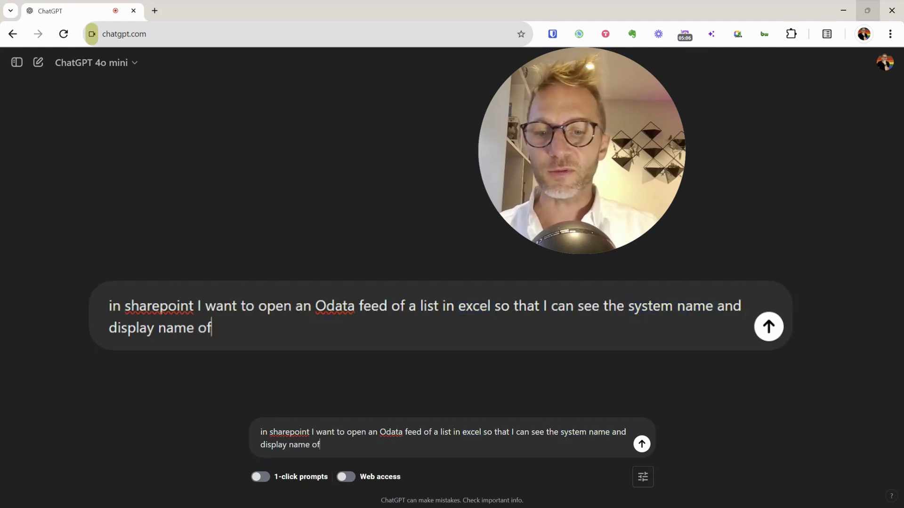
pyautogui.write('all my list columns')
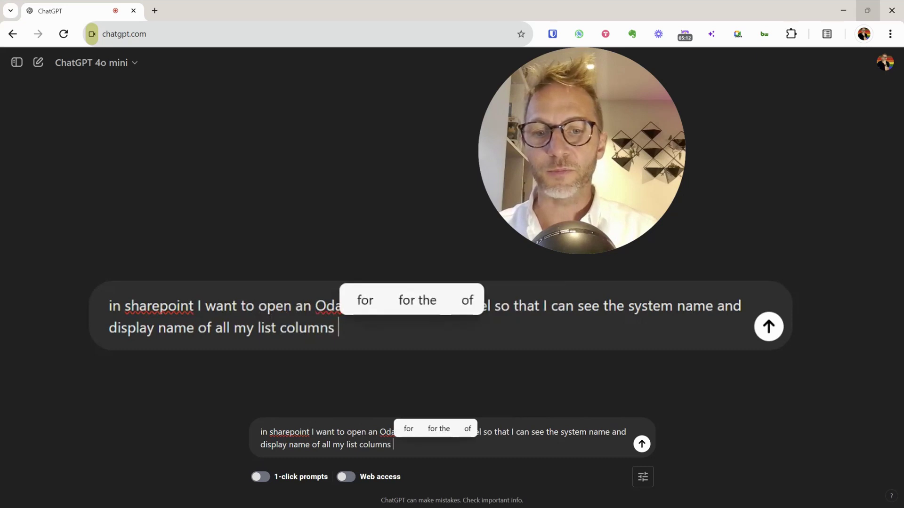
pyautogui.press('Return')
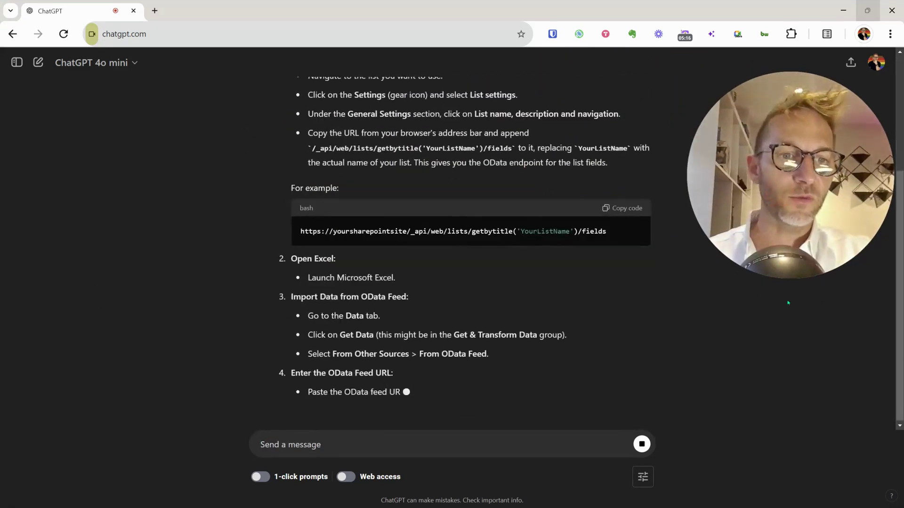
# Read ChatGPT's instructions for building the OData feed URL, highlight getbytitle('YourListName')/fields, and copy the example URL
pyautogui.moveTo(787, 293)
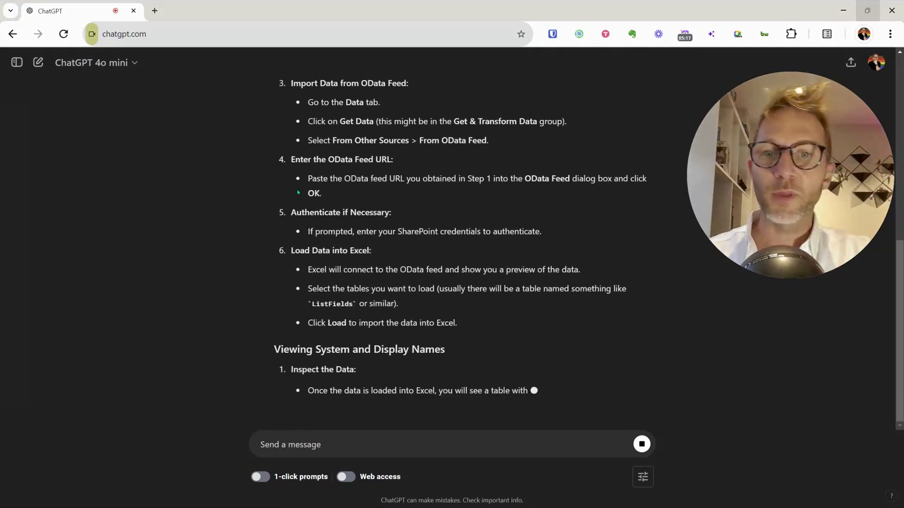
pyautogui.scroll(15, 394, 237)
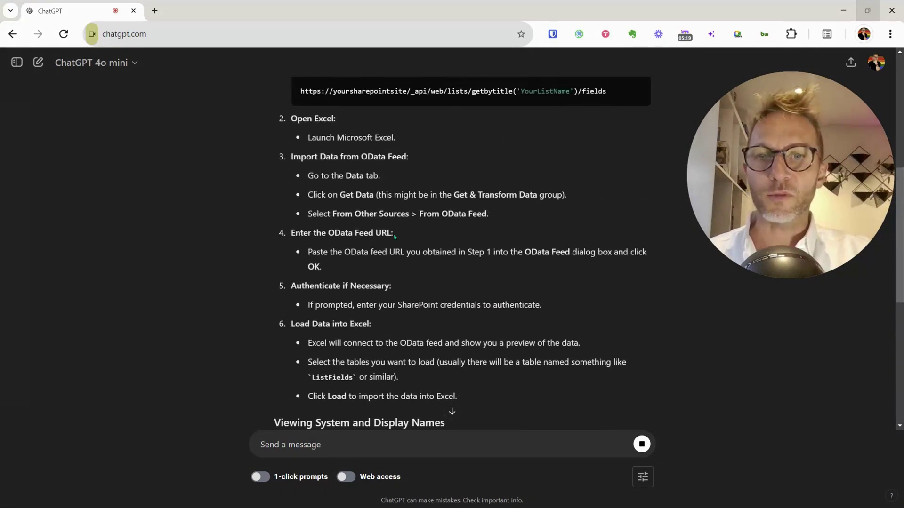
pyautogui.scroll(1, 311, 184)
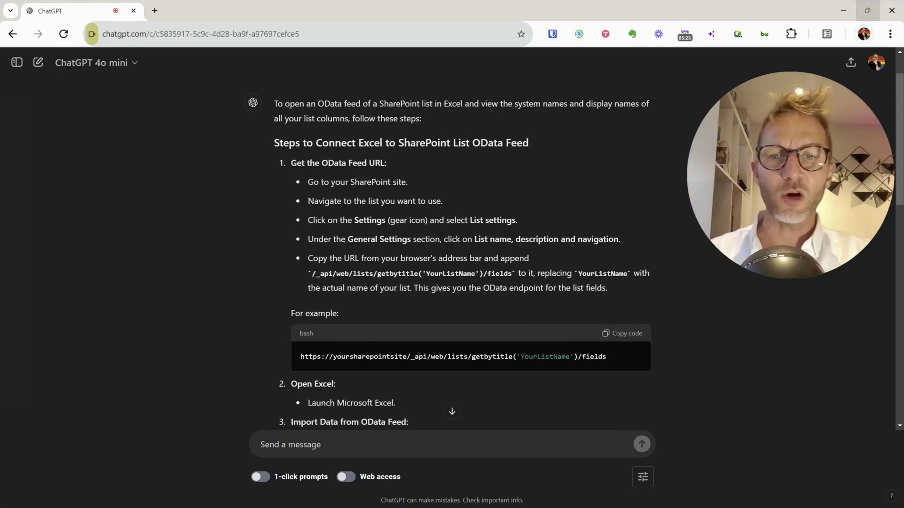
pyautogui.scroll(-3, 304, 277)
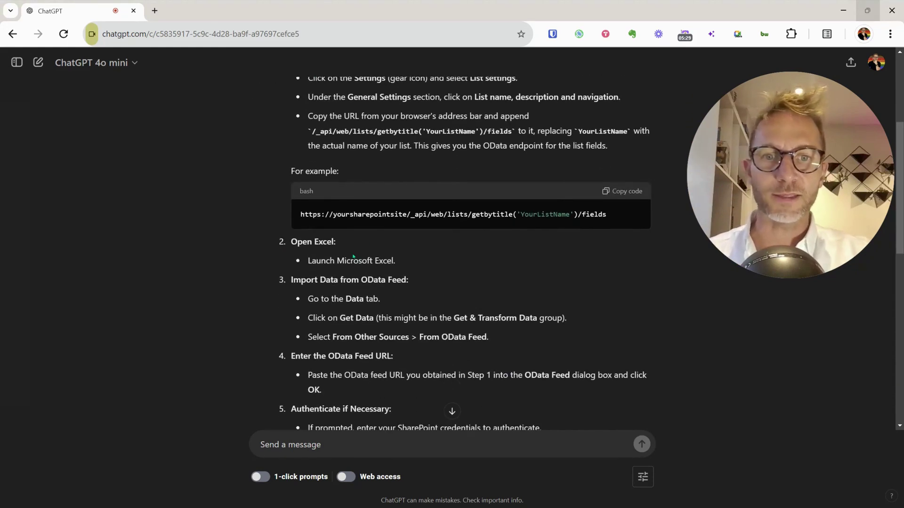
pyautogui.moveTo(607, 215); pyautogui.dragTo(472, 214)
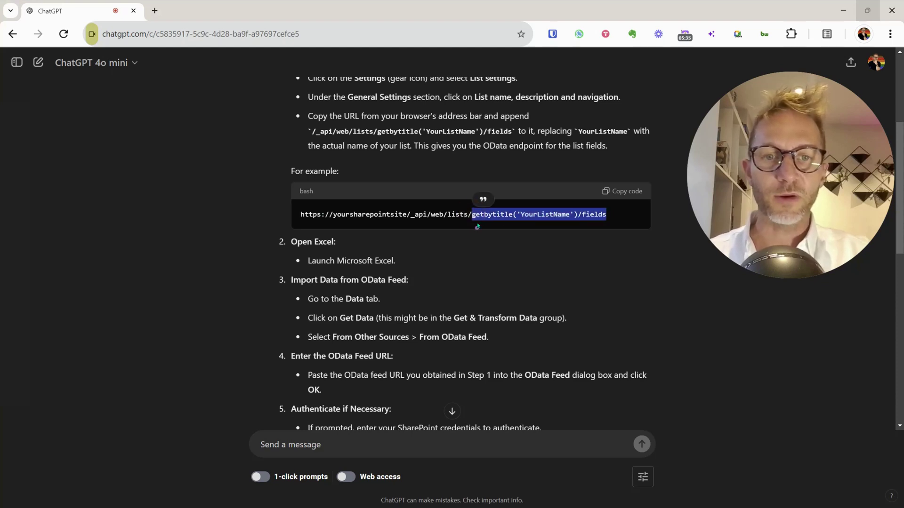
pyautogui.doubleClick(530, 216)
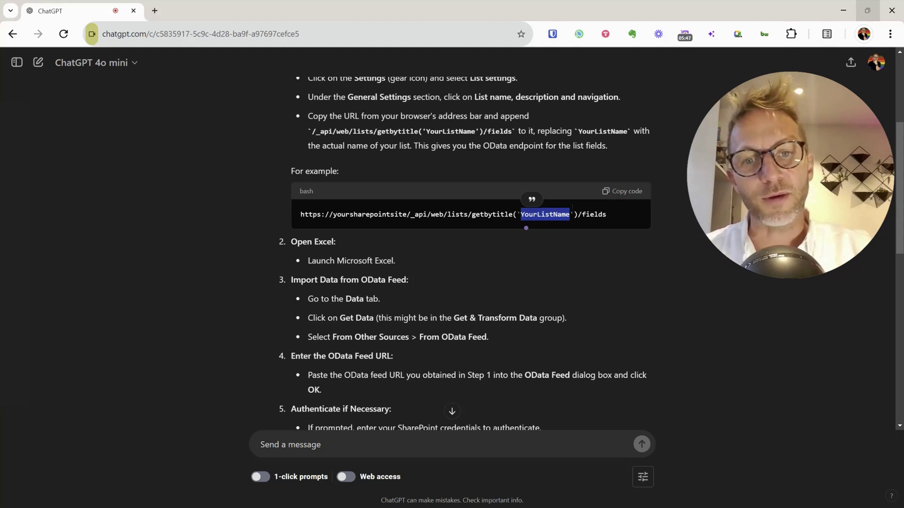
pyautogui.click(625, 197)
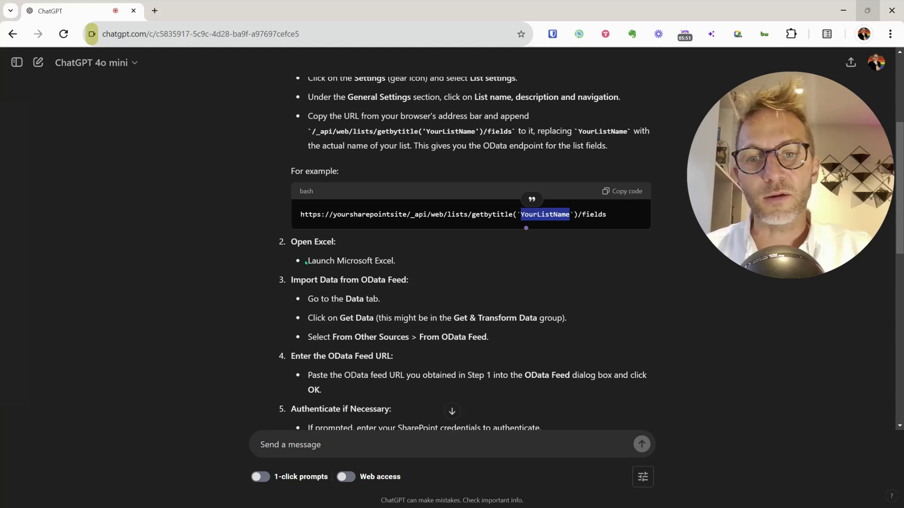
# Read ChatGPT's Excel import steps, highlighting the launch, Get Data, From OData Feed and feed URL instructions
pyautogui.moveTo(305, 265); pyautogui.dragTo(423, 259)
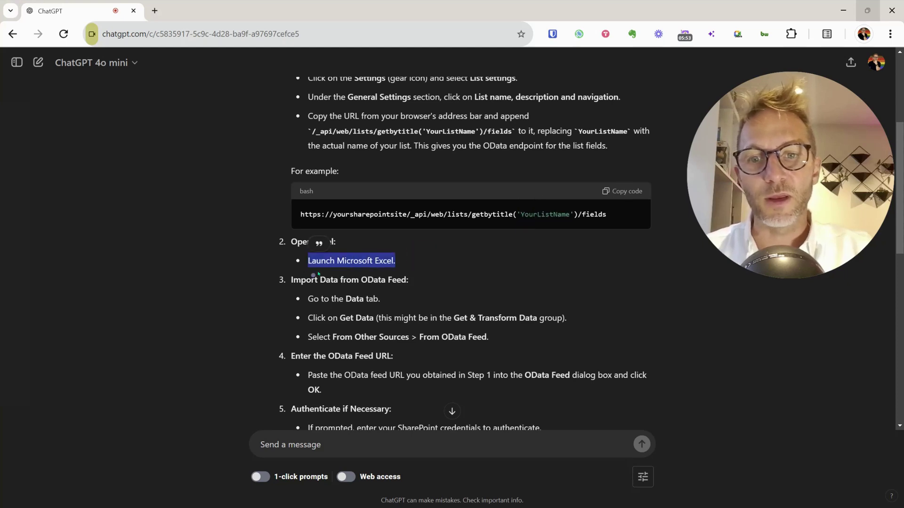
pyautogui.click(297, 270)
pyautogui.moveTo(345, 314); pyautogui.dragTo(548, 322)
pyautogui.moveTo(354, 337); pyautogui.dragTo(491, 337)
pyautogui.scroll(-1, 502, 340)
pyautogui.scroll(-1, 502, 340)
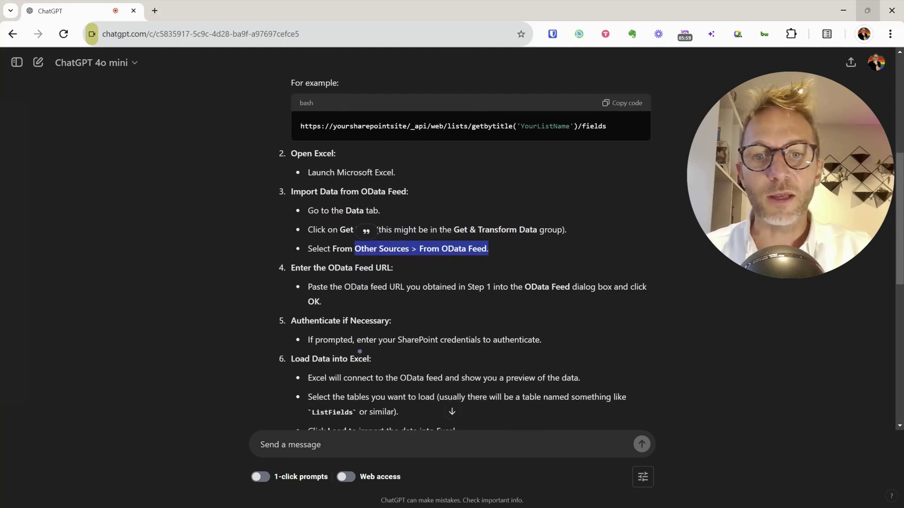
pyautogui.moveTo(308, 287); pyautogui.dragTo(407, 287)
pyautogui.scroll(-2, 406, 288)
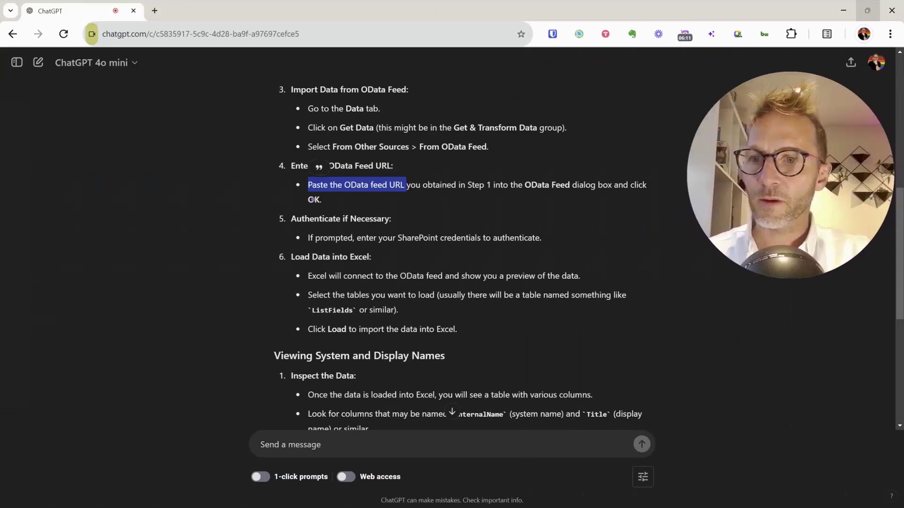
# Switch to the blank Excel workbook, label cell A3 SITE and paste the Company Staff list URL into B3
pyautogui.click(151, 251)
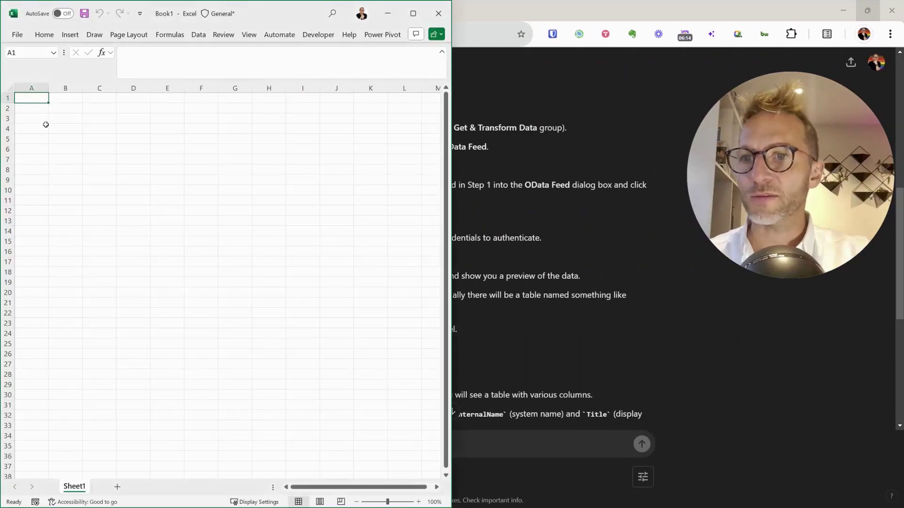
pyautogui.click(40, 119)
pyautogui.write('SITE')
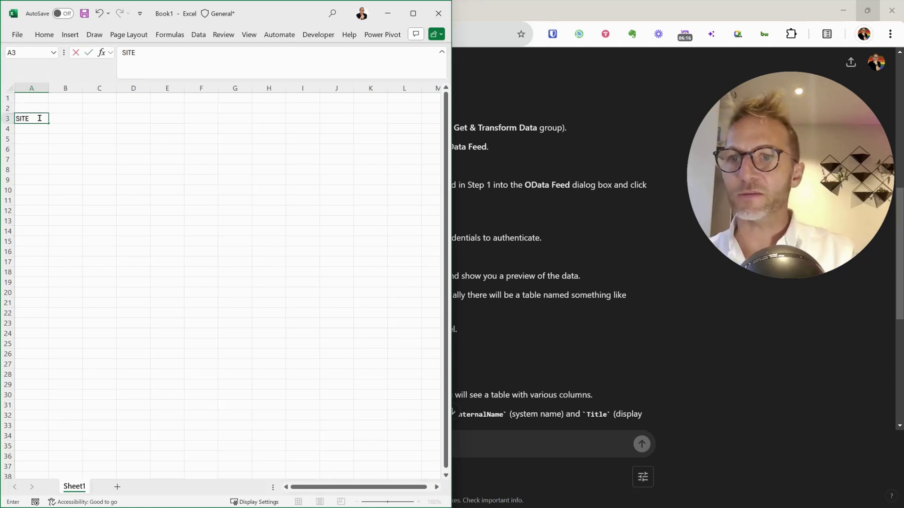
pyautogui.press('Tab')
pyautogui.hotkey('ctrl', 'v')
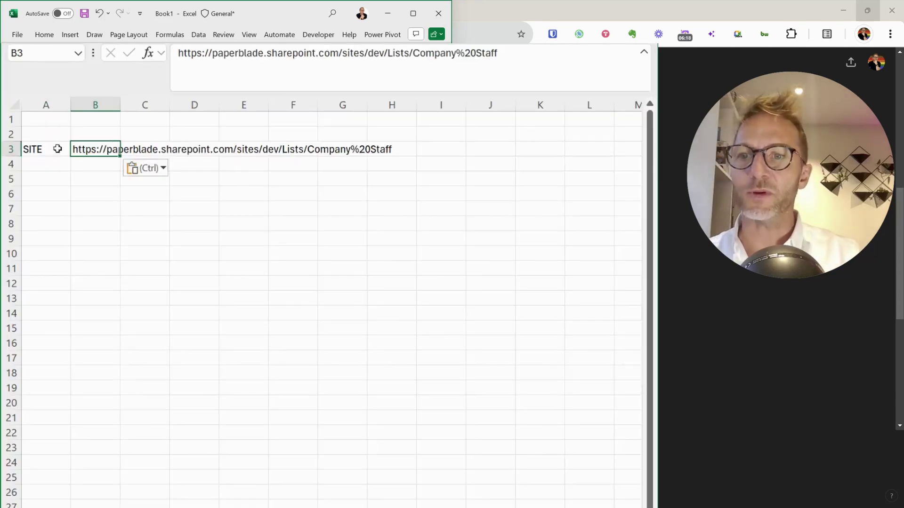
pyautogui.press('Return')
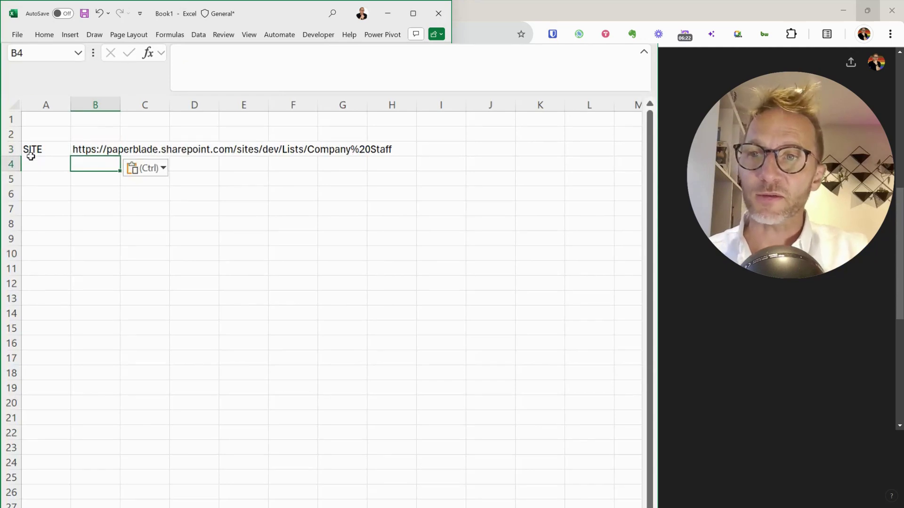
# Examine the list URL in B3, highlighting its Lists segment
pyautogui.click(55, 136)
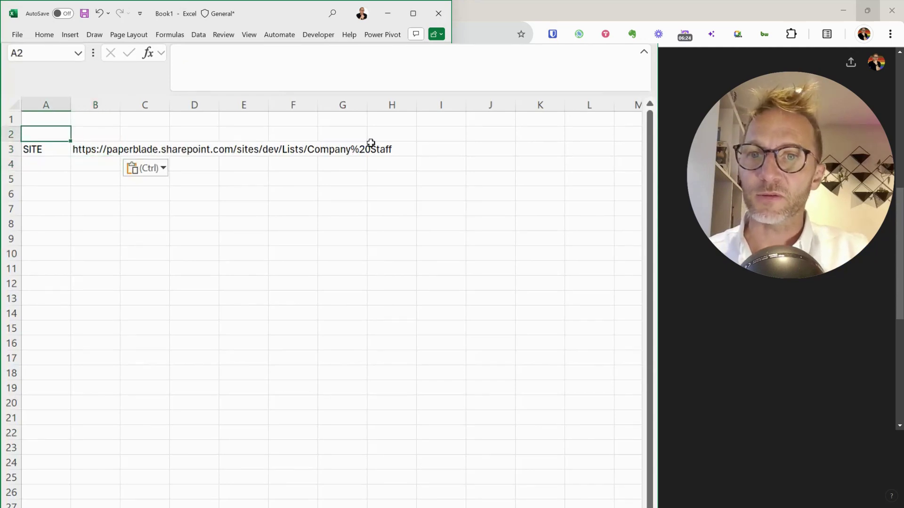
pyautogui.click(359, 153)
pyautogui.click(118, 149)
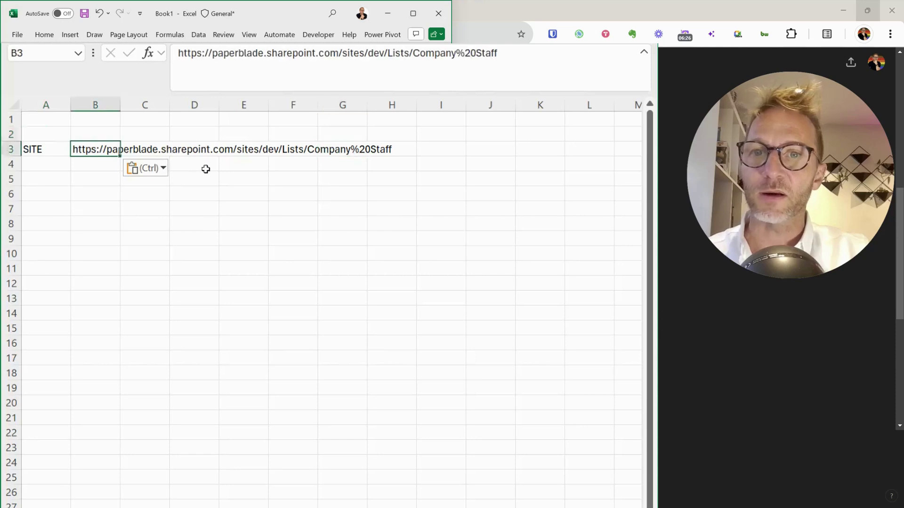
pyautogui.doubleClick(398, 53)
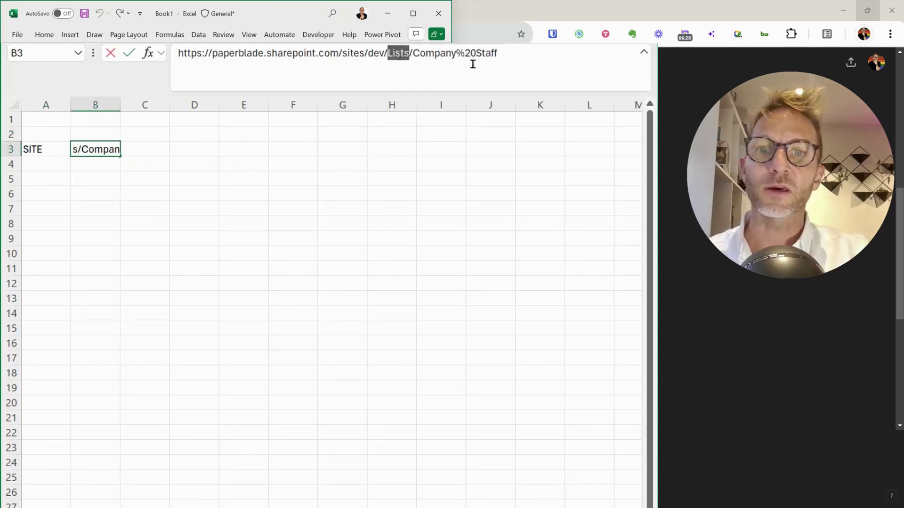
pyautogui.click(543, 57)
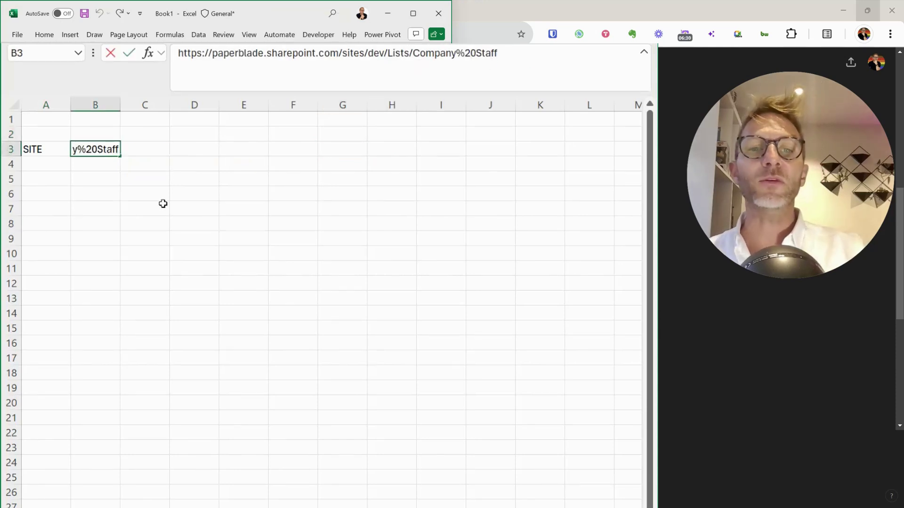
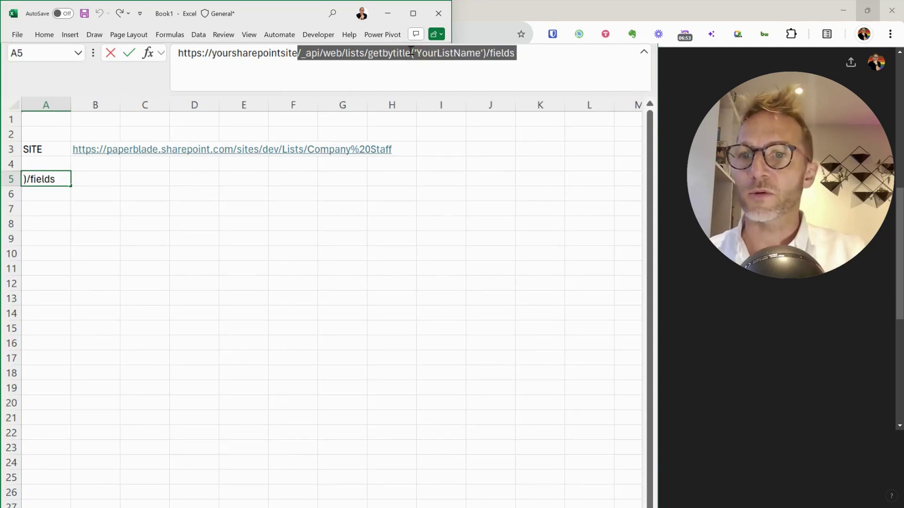
# Keep the template URL in A5 and paste a copy of the Company Staff list URL into B2 from the clipboard history
pyautogui.click(141, 194)
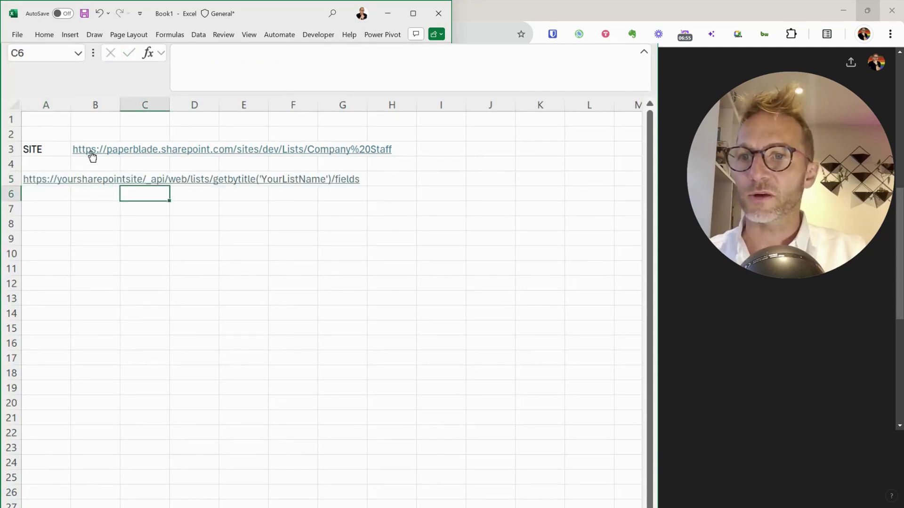
pyautogui.click(98, 132)
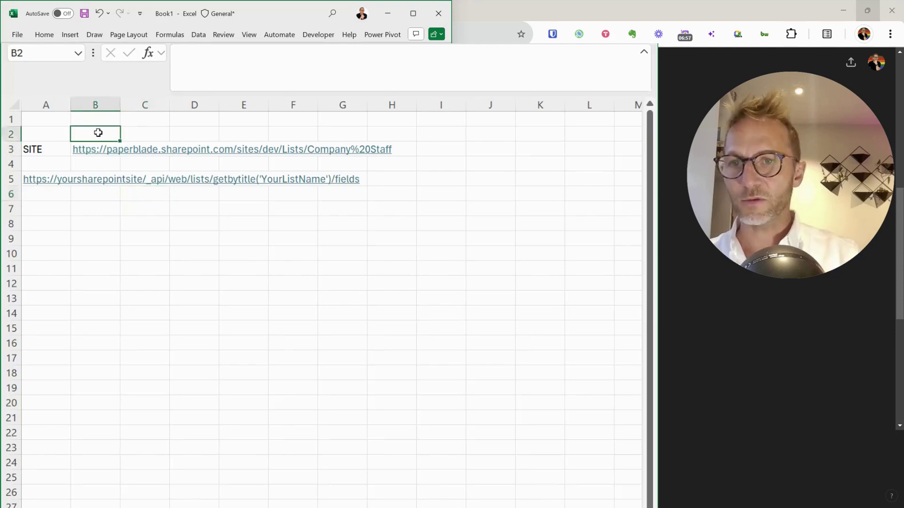
pyautogui.press('super+v')
pyautogui.press('Down')
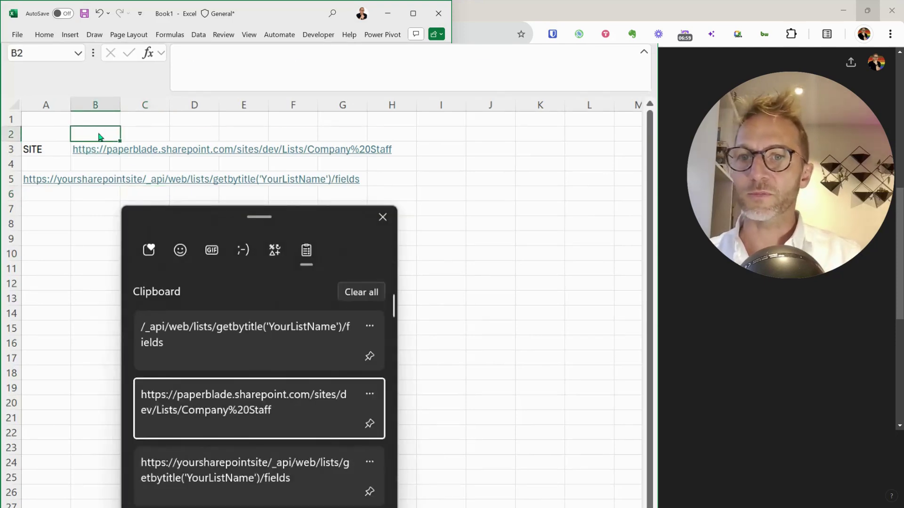
pyautogui.press('Return')
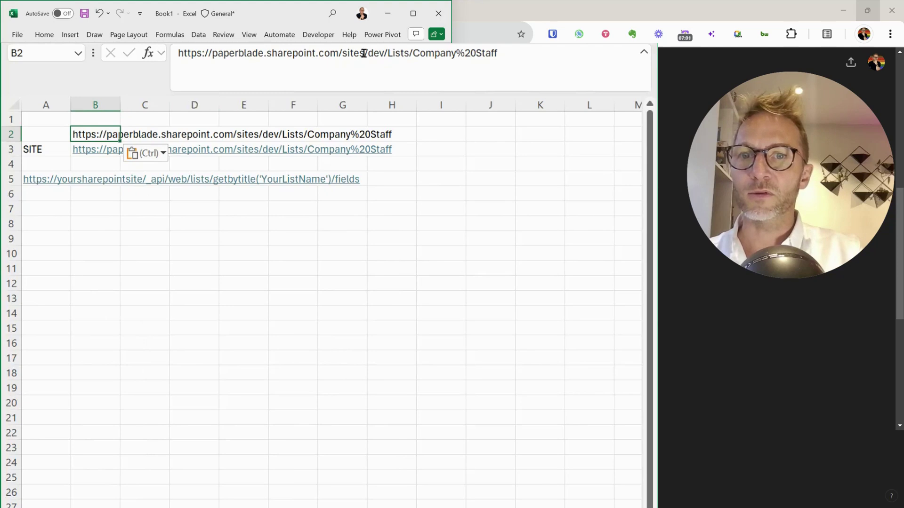
pyautogui.click(414, 53)
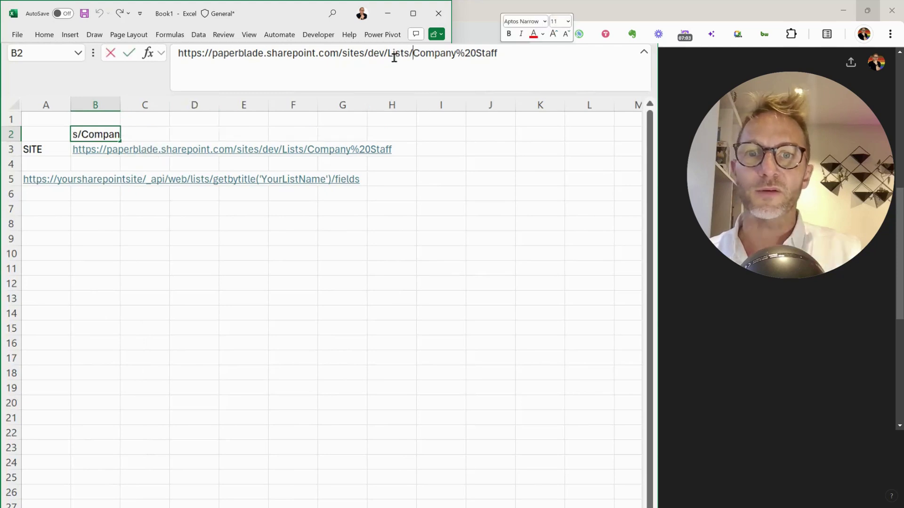
pyautogui.moveTo(395, 54); pyautogui.dragTo(498, 54)
pyautogui.press('BackSpace')
pyautogui.press('BackSpace')
pyautogui.press('BackSpace')
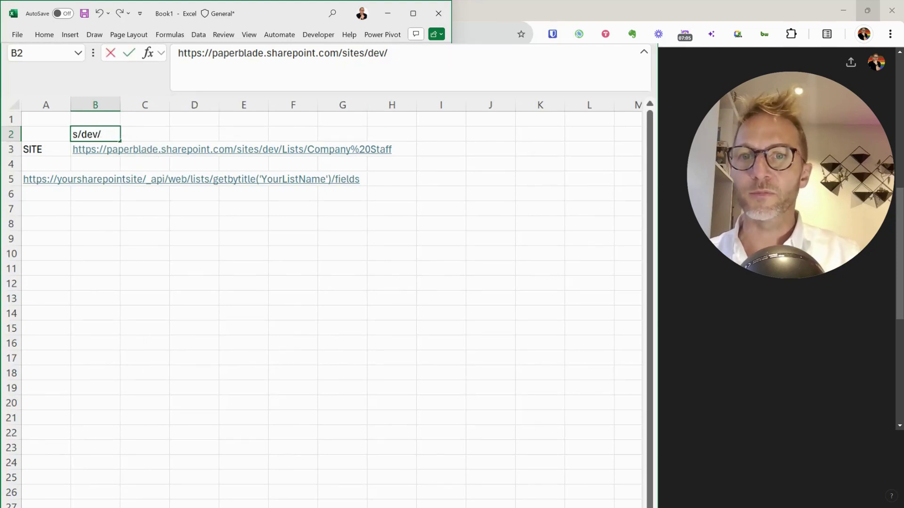
# Append /_api/web/lists/getbytitle('YourListName')/fields from the clipboard history to the site URL in B2, without a duplicate slash
pyautogui.write('https://paperblade.sharepoint.com/sites/dev/Lists/Company%20Staff')
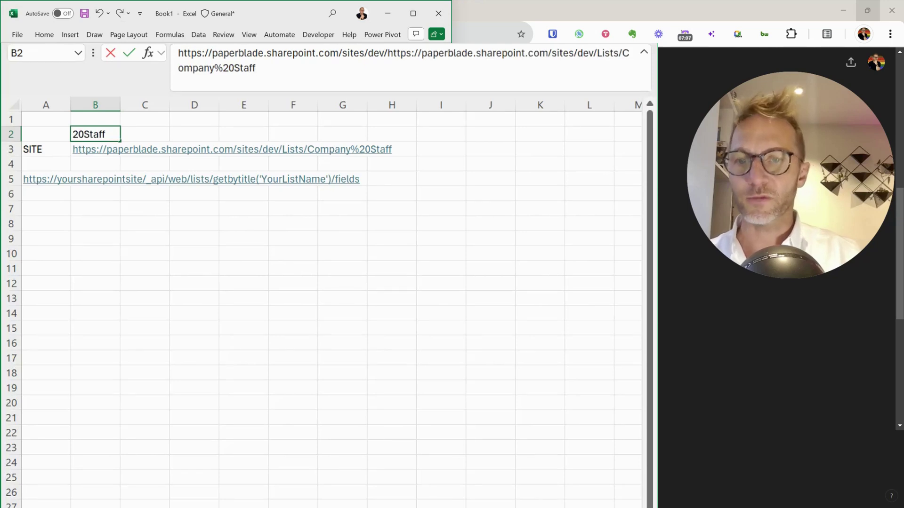
pyautogui.hotkey('ctrl', 'z')
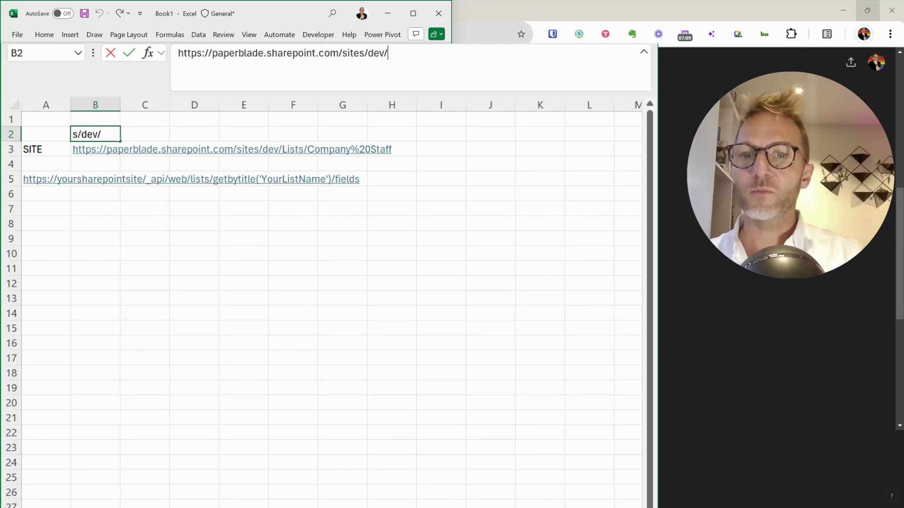
pyautogui.press('super+v')
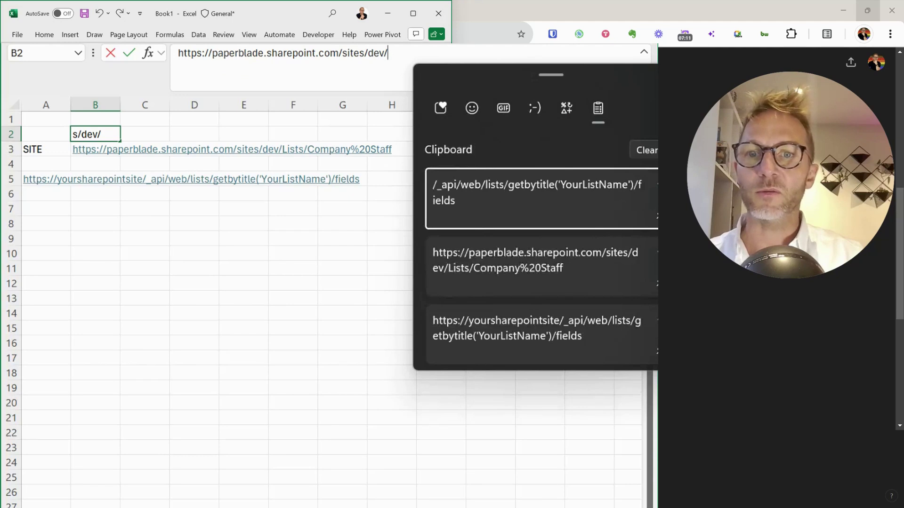
pyautogui.press('Return')
pyautogui.press('Left')
pyautogui.press('Left')
pyautogui.press('Left')
pyautogui.press('Left')
pyautogui.press('Left')
pyautogui.press('Left')
pyautogui.press('Left')
pyautogui.press('Left')
pyautogui.press('Left')
pyautogui.press('Left')
pyautogui.press('Left')
pyautogui.press('Left')
pyautogui.press('Left')
pyautogui.press('Left')
pyautogui.press('Left')
pyautogui.press('Left')
pyautogui.press('Left')
pyautogui.press('Left')
pyautogui.press('Left')
pyautogui.press('Left')
pyautogui.press('Left')
pyautogui.press('Left')
pyautogui.press('Left')
pyautogui.press('Left')
pyautogui.press('Left')
pyautogui.press('Left')
pyautogui.press('Left')
pyautogui.press('Left')
pyautogui.press('Left')
pyautogui.press('Left')
pyautogui.press('Left')
pyautogui.press('Left')
pyautogui.press('Left')
pyautogui.press('Left')
pyautogui.press('Left')
pyautogui.press('Left')
pyautogui.press('BackSpace')
pyautogui.press('End')
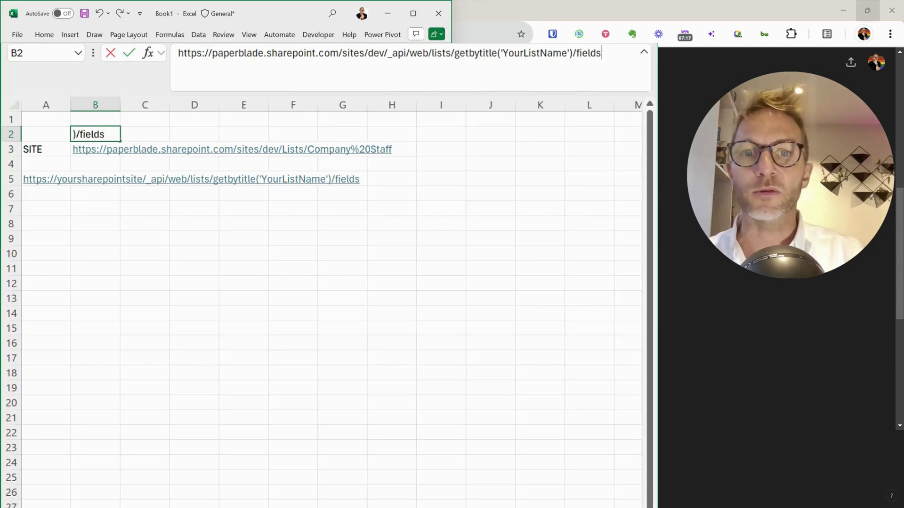
# Review the endpoint in B2, highlighting its fields, YourListName and title parts one after another
pyautogui.press('Left')
pyautogui.press('Left')
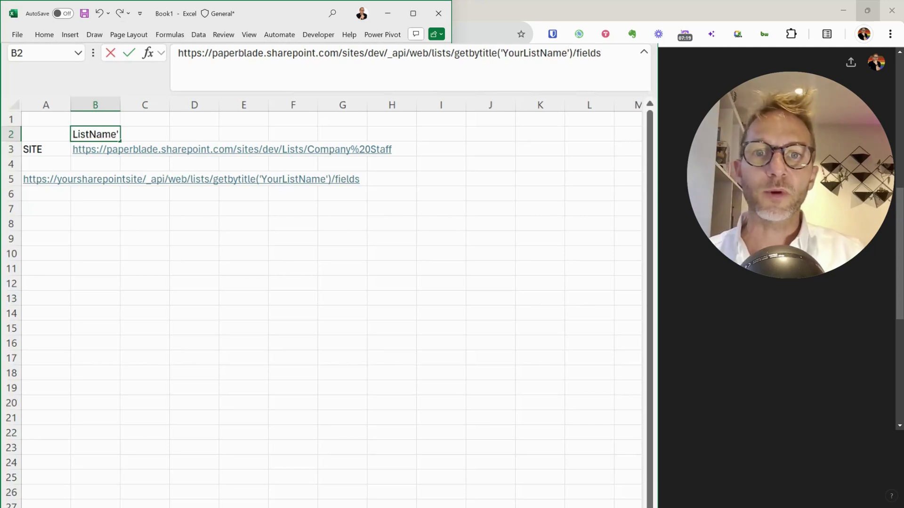
pyautogui.press('End')
pyautogui.hotkey('ctrl', 'shift', 'Left')
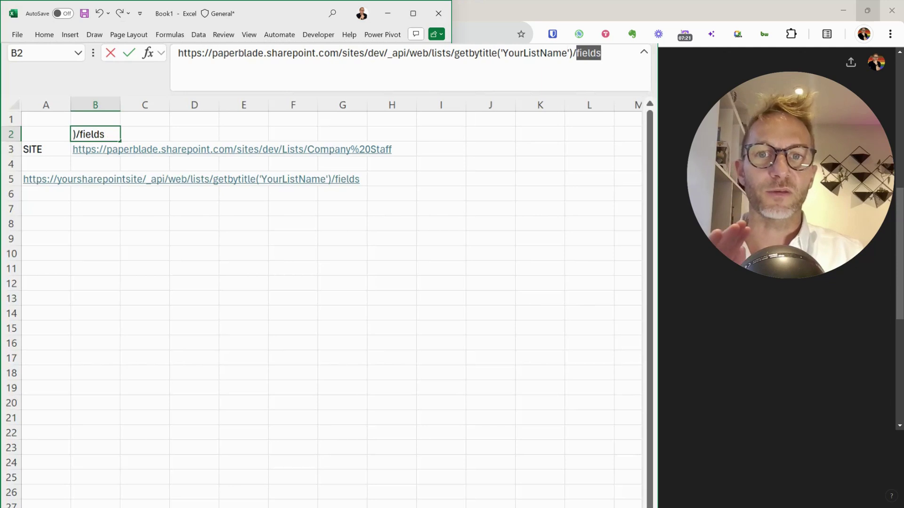
pyautogui.press('Left')
pyautogui.hotkey('ctrl', 'Left')
pyautogui.hotkey('ctrl', 'Left')
pyautogui.hotkey('ctrl', 'shift', 'Left')
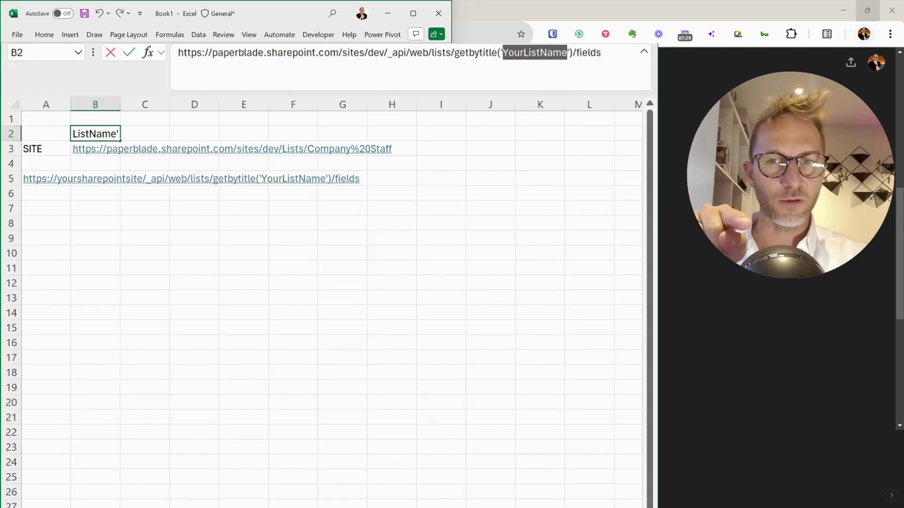
pyautogui.press('Left')
pyautogui.press('Left')
pyautogui.press('Left')
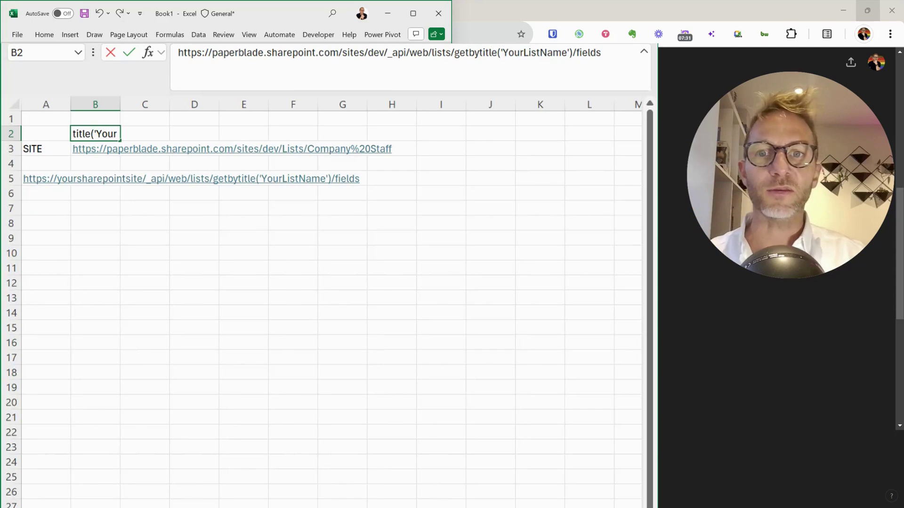
pyautogui.press('Left')
pyautogui.hotkey('shift', 'Right')
pyautogui.hotkey('shift', 'Right')
pyautogui.hotkey('shift', 'Right')
pyautogui.hotkey('shift', 'Right')
pyautogui.hotkey('shift', 'Right')
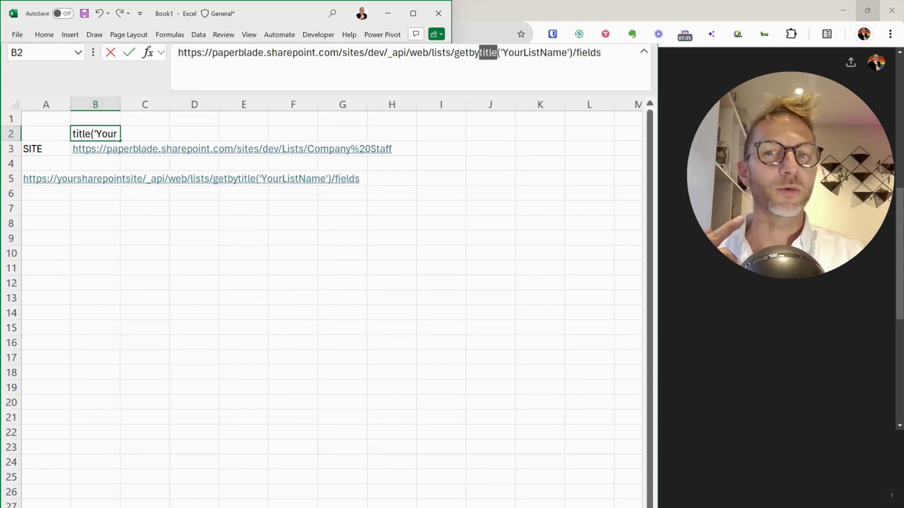
# Replace YourListName in the B2 endpoint with Compay Staff, keeping the quotes and the /fields ending
pyautogui.press('Right')
pyautogui.hotkey('shift', 'Right')
pyautogui.hotkey('shift', 'Right')
pyautogui.hotkey('shift', 'Right')
pyautogui.hotkey('shift', 'Right')
pyautogui.hotkey('shift', 'Right')
pyautogui.hotkey('shift', 'Right')
pyautogui.hotkey('shift', 'Right')
pyautogui.hotkey('shift', 'Right')
pyautogui.hotkey('shift', 'Right')
pyautogui.hotkey('shift', 'Right')
pyautogui.hotkey('shift', 'Right')
pyautogui.hotkey('shift', 'Right')
pyautogui.hotkey('shift', 'Right')
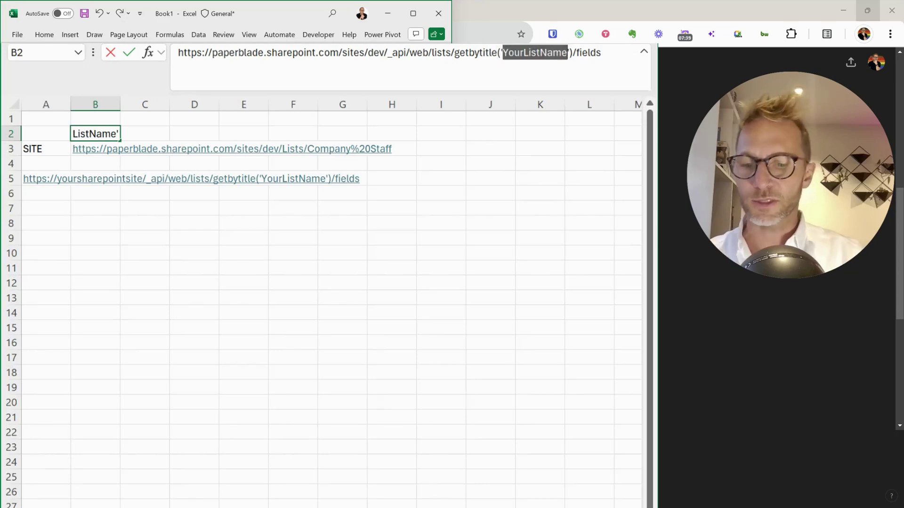
pyautogui.write("'Copm")
pyautogui.press('BackSpace')
pyautogui.press('BackSpace')
pyautogui.write('mpay Staff')
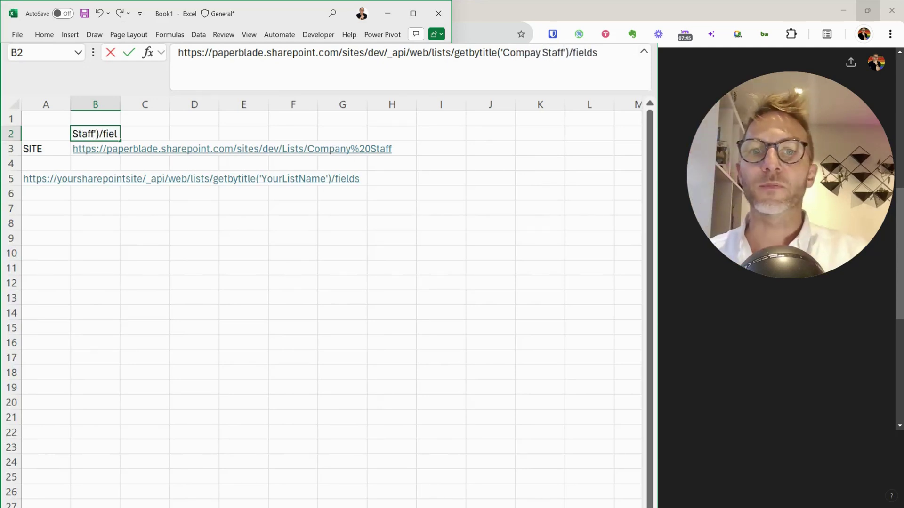
pyautogui.press('Return')
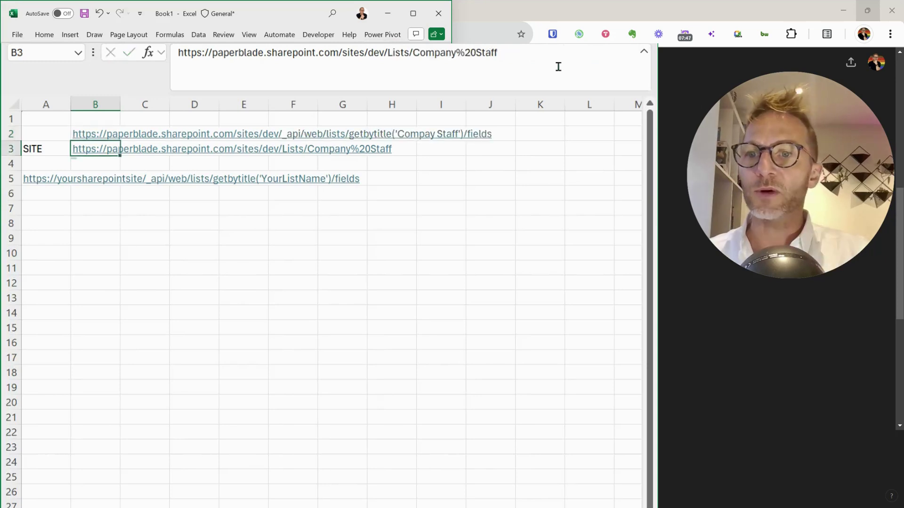
# Label the endpoint row by entering ODATA in A2
pyautogui.click(43, 129)
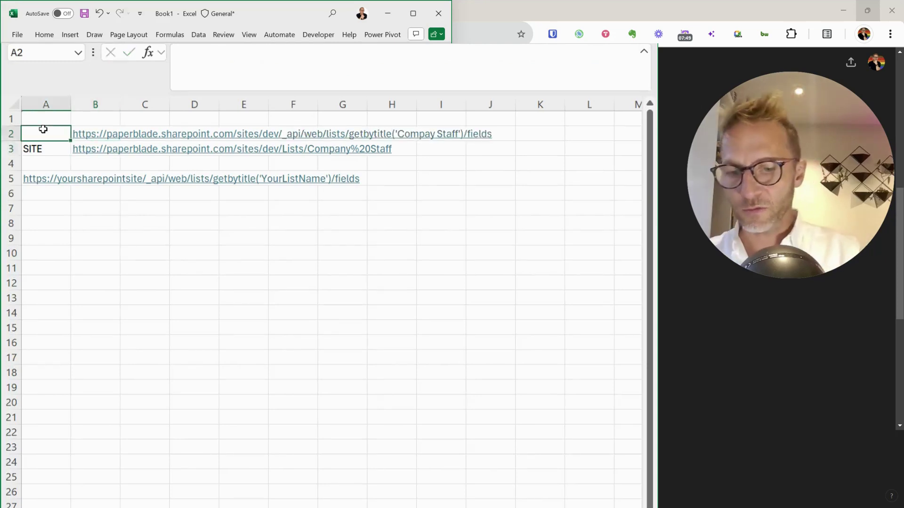
pyautogui.write('ODATA')
pyautogui.press('Return')
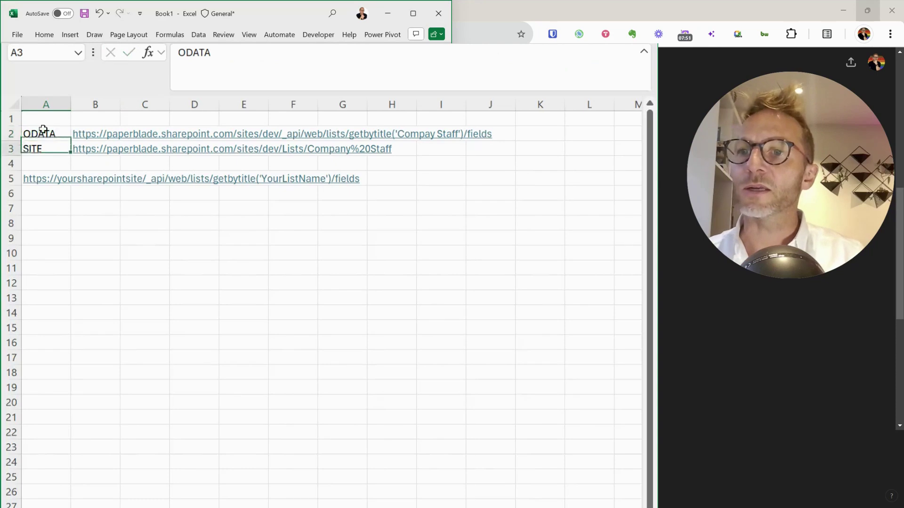
# Copy the full endpoint URL text from B2 and leave the cell unchanged
pyautogui.press('Up')
pyautogui.press('Right')
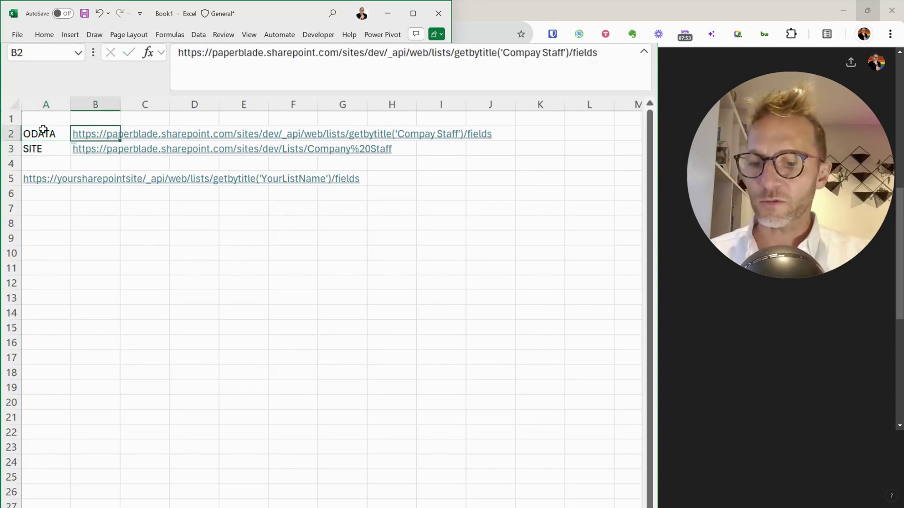
pyautogui.click(305, 54)
pyautogui.hotkey('ctrl', 'a')
pyautogui.press('super+c')
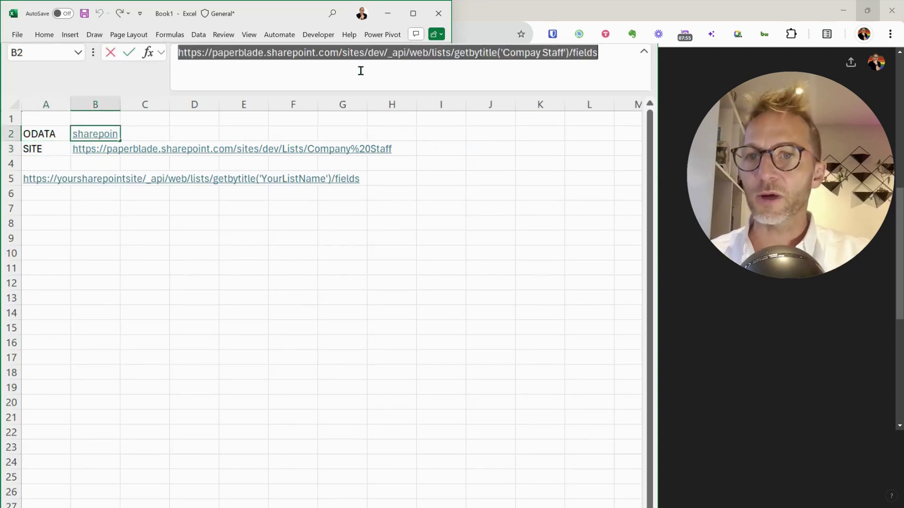
pyautogui.click(92, 248)
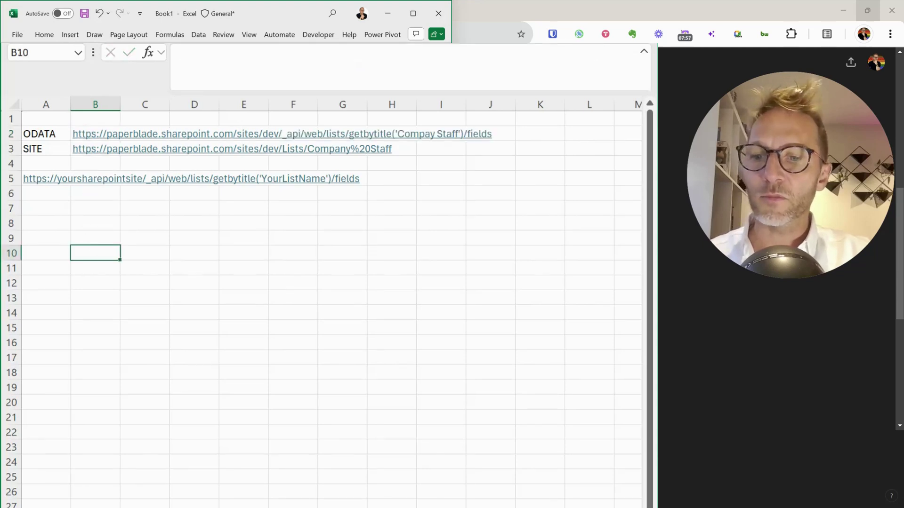
# Start importing data from an OData feed on Sheet2
pyautogui.hotkey('ctrl', 'pagedown')
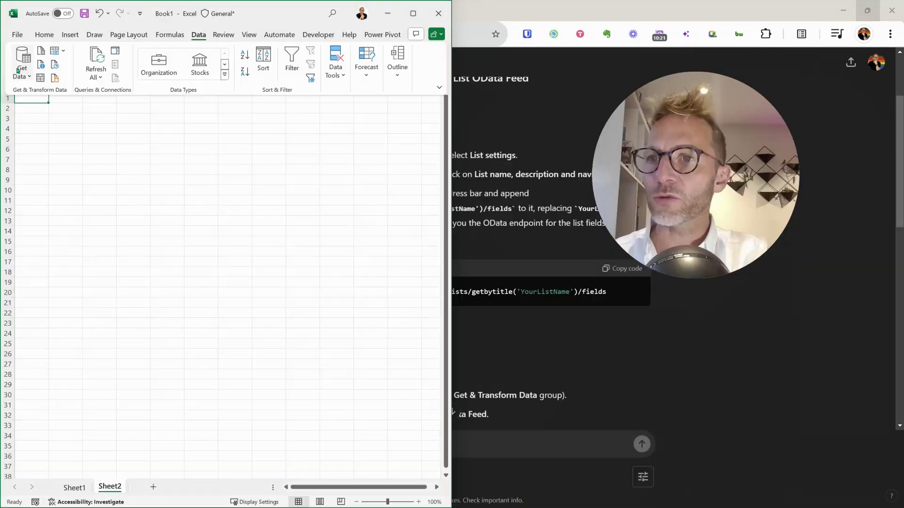
pyautogui.click(18, 69)
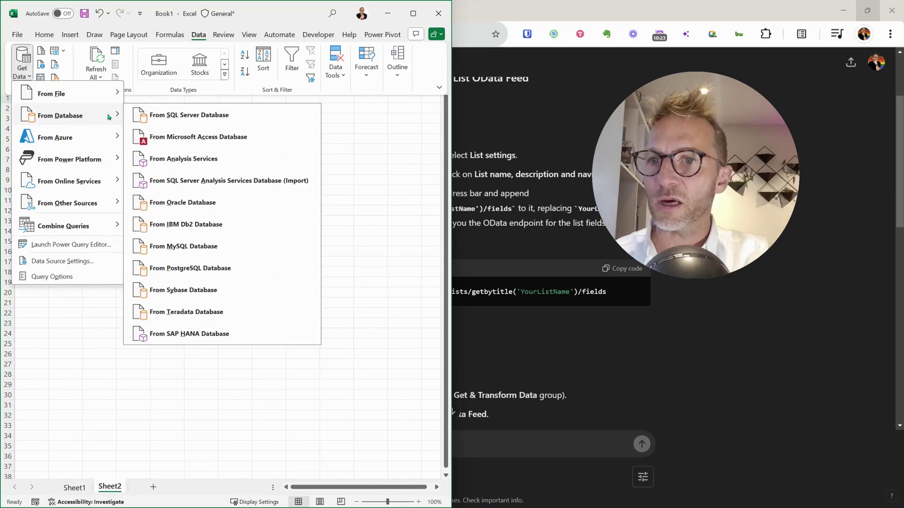
pyautogui.moveTo(102, 208)
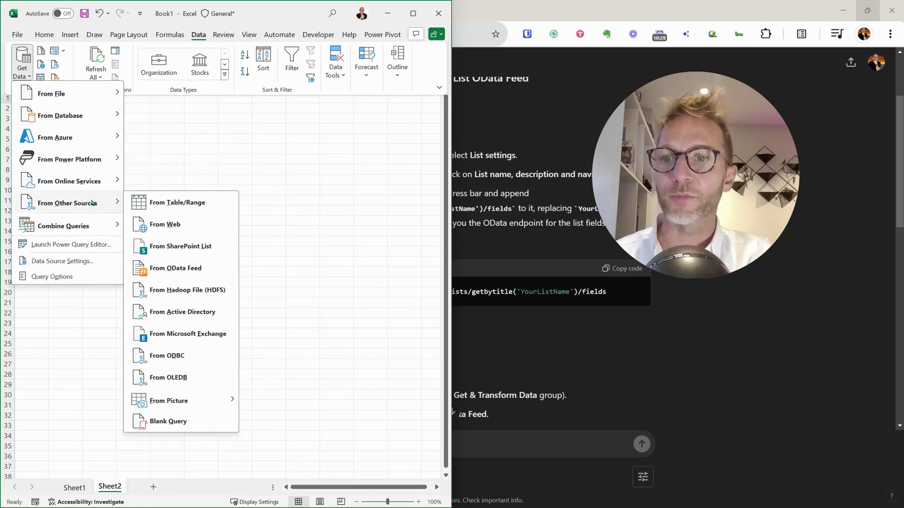
pyautogui.click(214, 271)
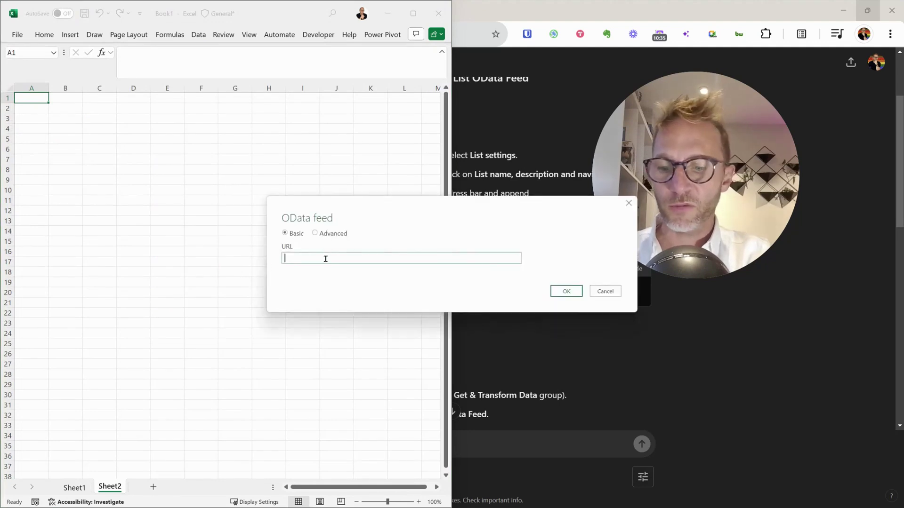
# Paste the copied endpoint as the feed URL, correct the list name to Company Staff, and connect
pyautogui.press('super+v')
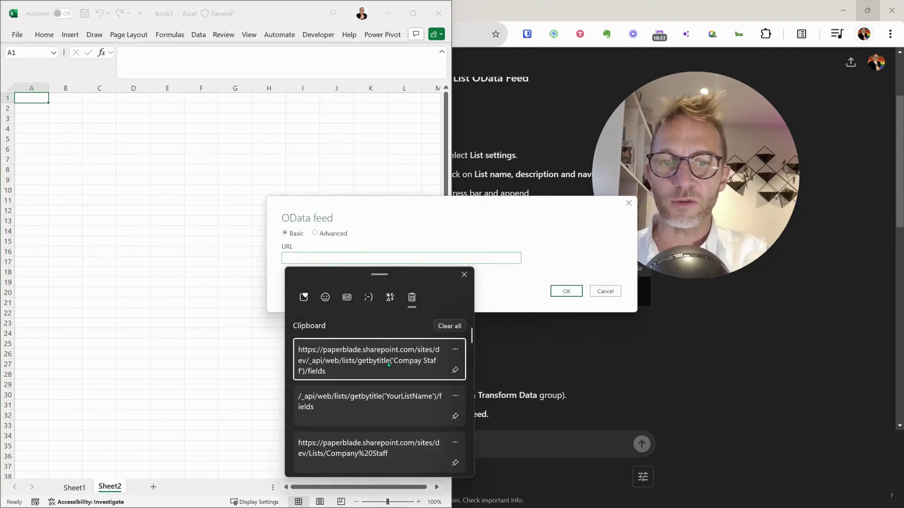
pyautogui.click(388, 364)
pyautogui.click(505, 260)
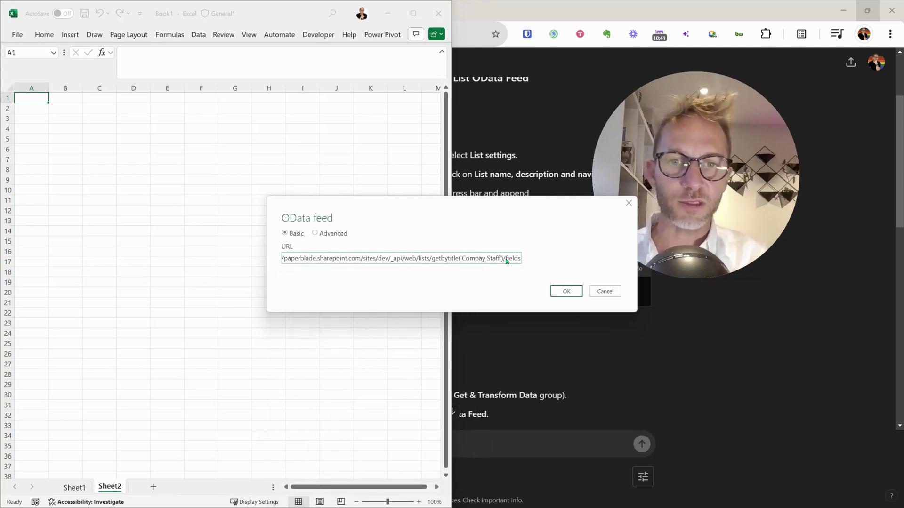
pyautogui.write('n')
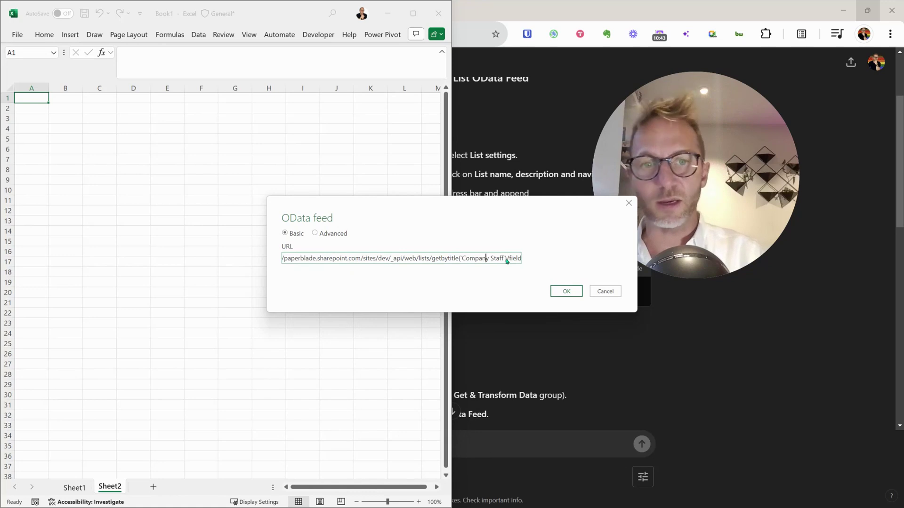
pyautogui.click(563, 293)
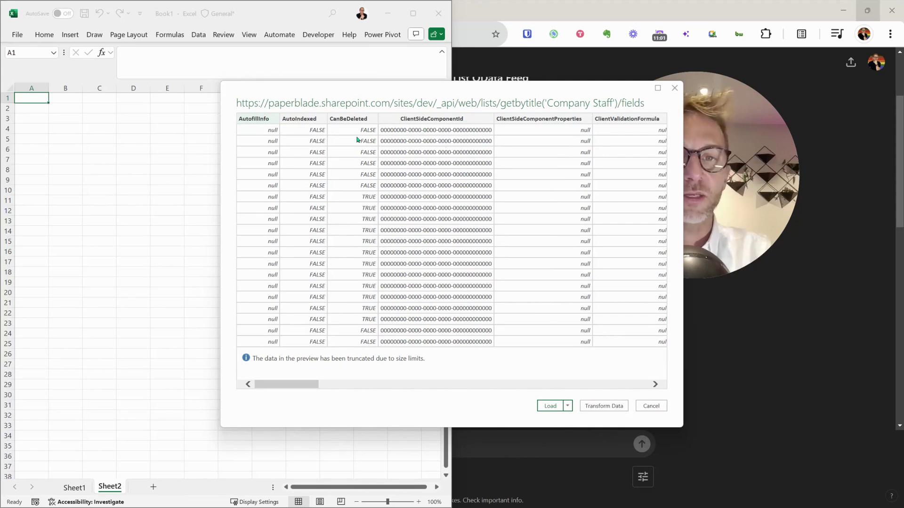
# Check the StaticName and Title columns in the feed preview and open the data for transformation in Power Query Editor
pyautogui.moveTo(300, 384); pyautogui.dragTo(577, 394)
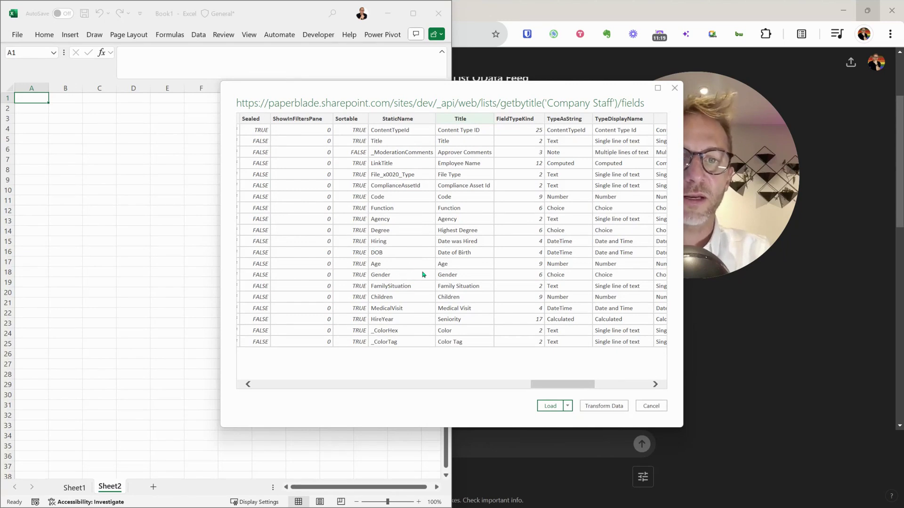
pyautogui.click(593, 407)
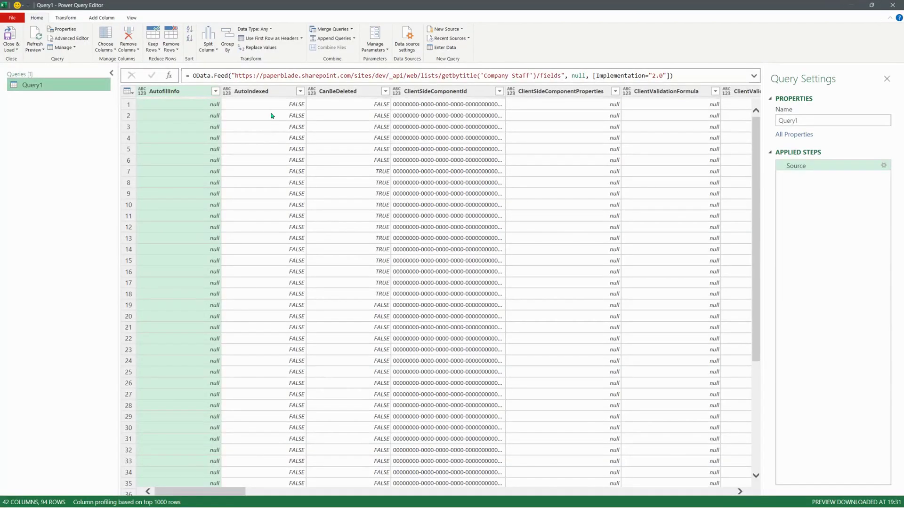
pyautogui.click(348, 127)
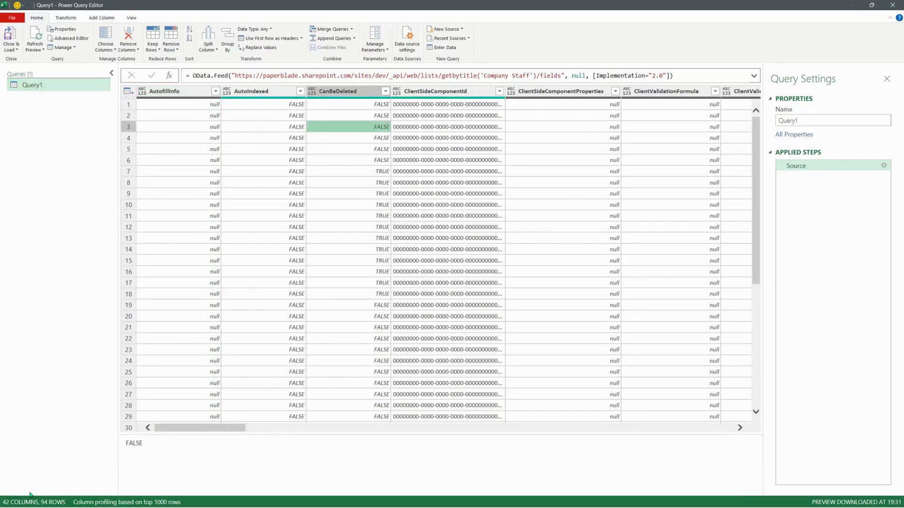
# Search the query's columns for "name" and go to the TypeDisplayName column
pyautogui.click(132, 18)
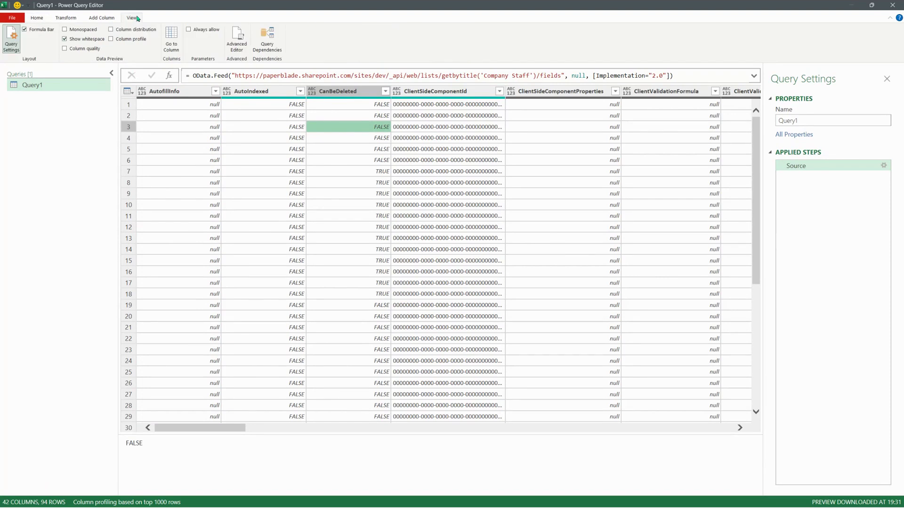
pyautogui.click(172, 45)
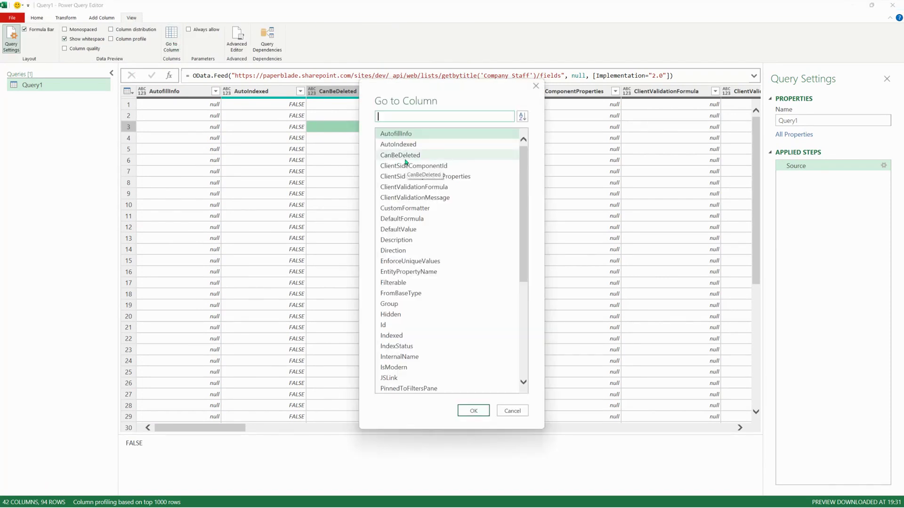
pyautogui.write('name')
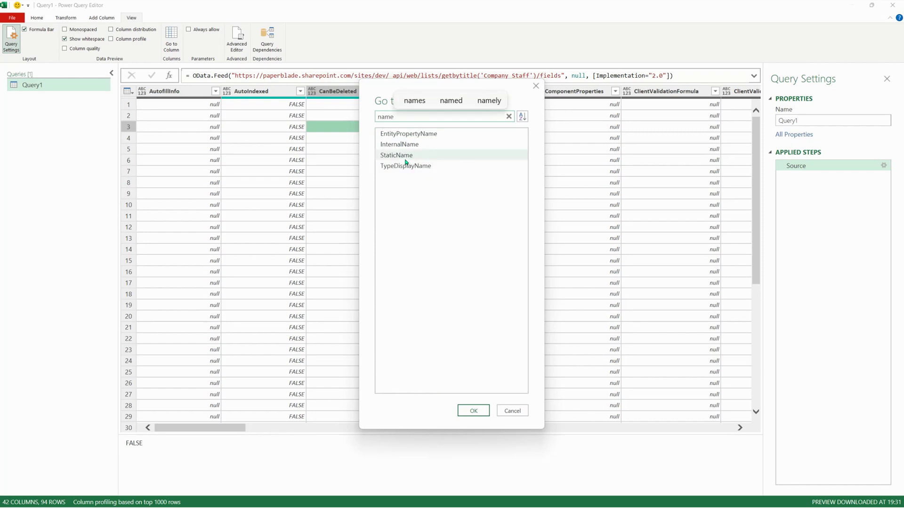
pyautogui.click(411, 145)
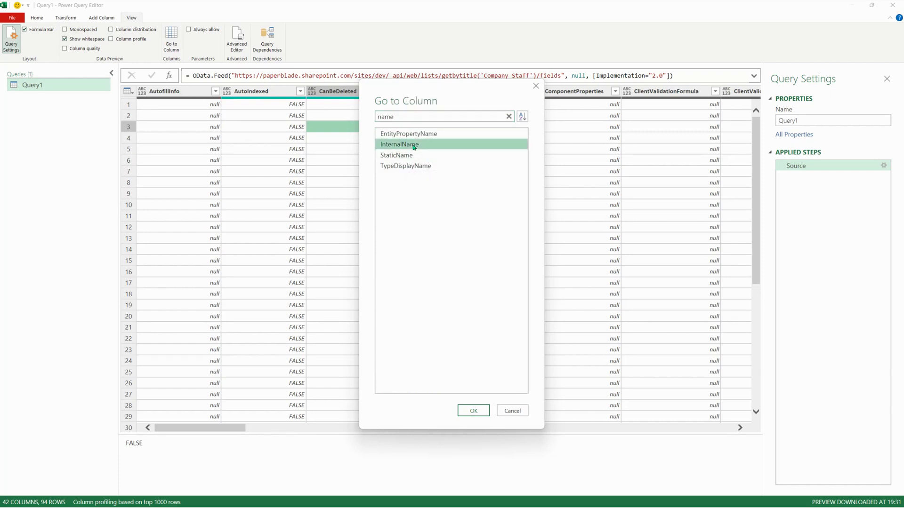
pyautogui.click(410, 155)
pyautogui.click(442, 165)
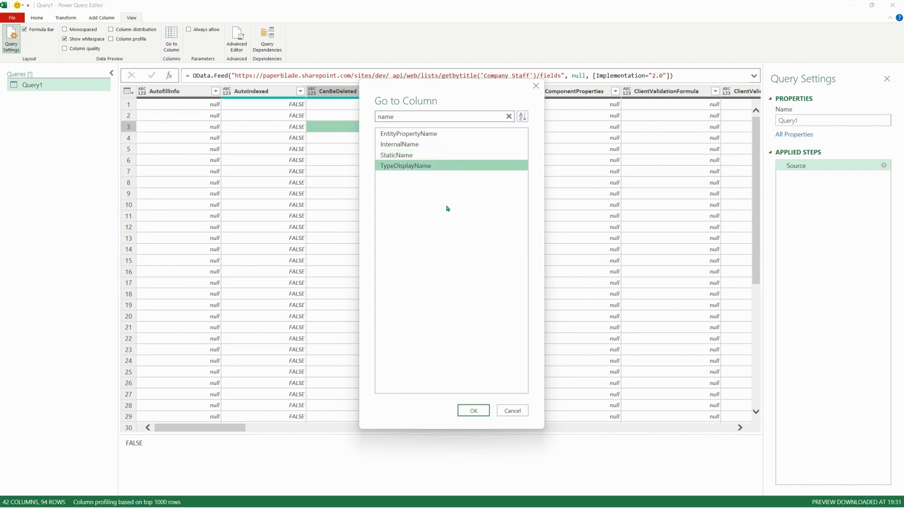
pyautogui.click(487, 409)
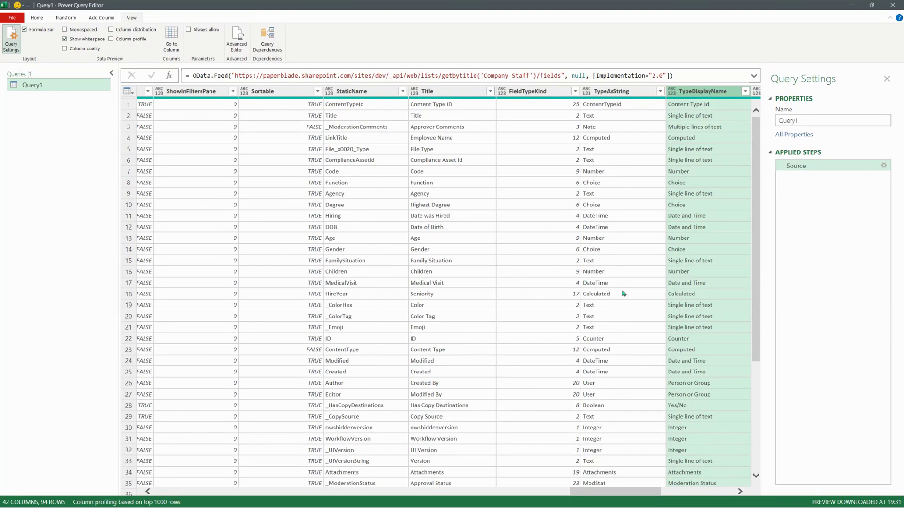
# Examine the field types in TypeAsString, TypeDisplayName and TypeShortDescription, along with the neighbouring validation and resource columns
pyautogui.hscroll(4, 644, 302)
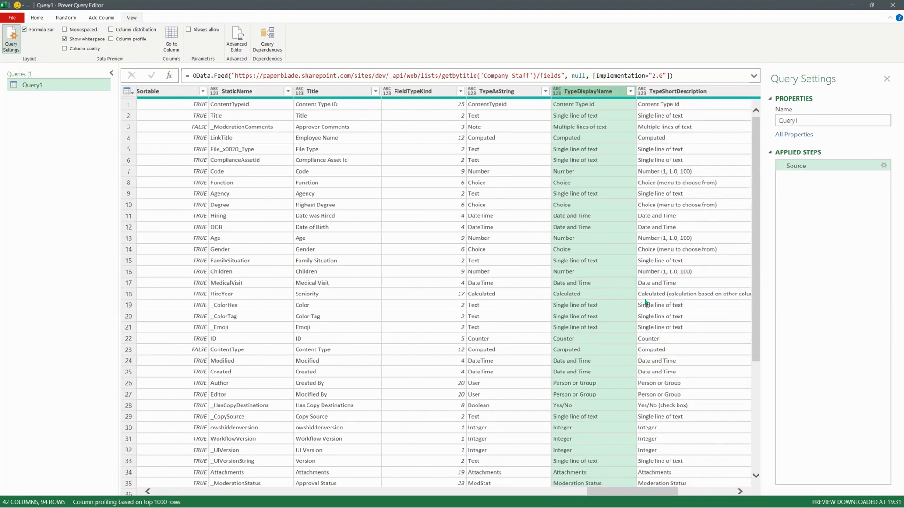
pyautogui.hscroll(4, 592, 234)
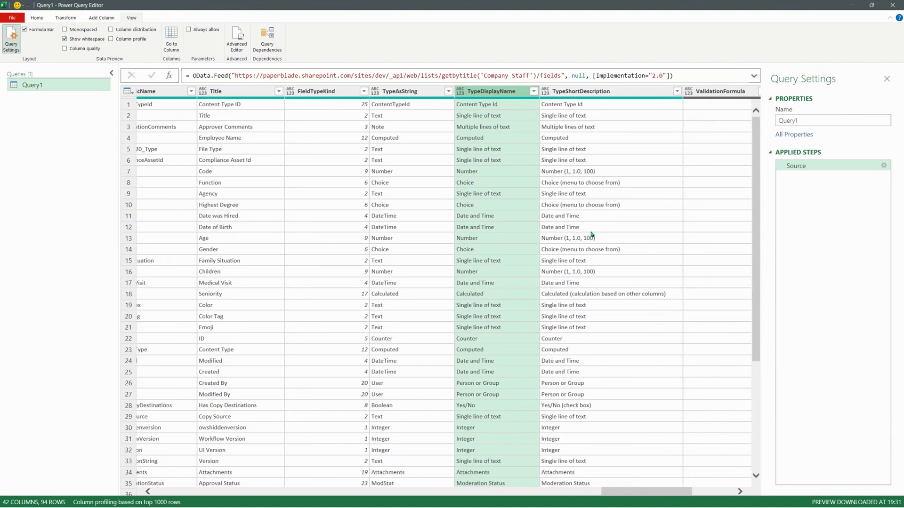
pyautogui.hscroll(2, 596, 234)
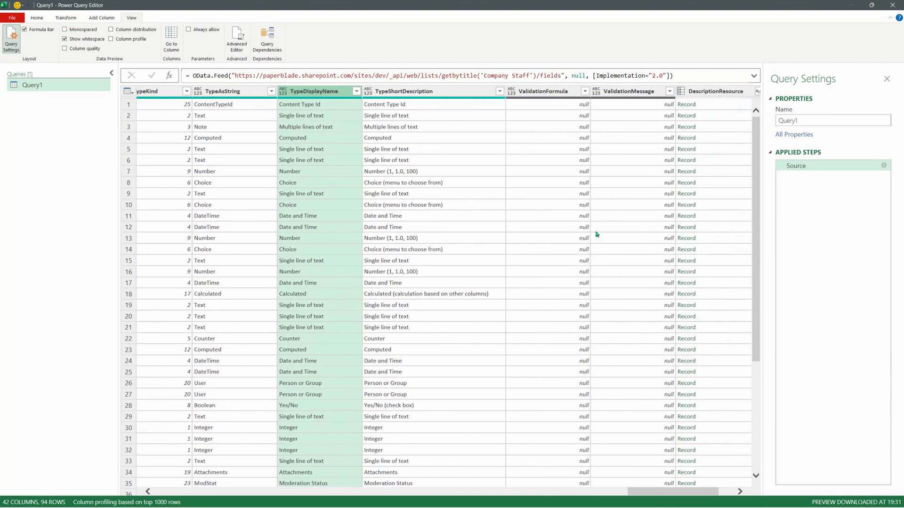
pyautogui.hscroll(-3, 375, 234)
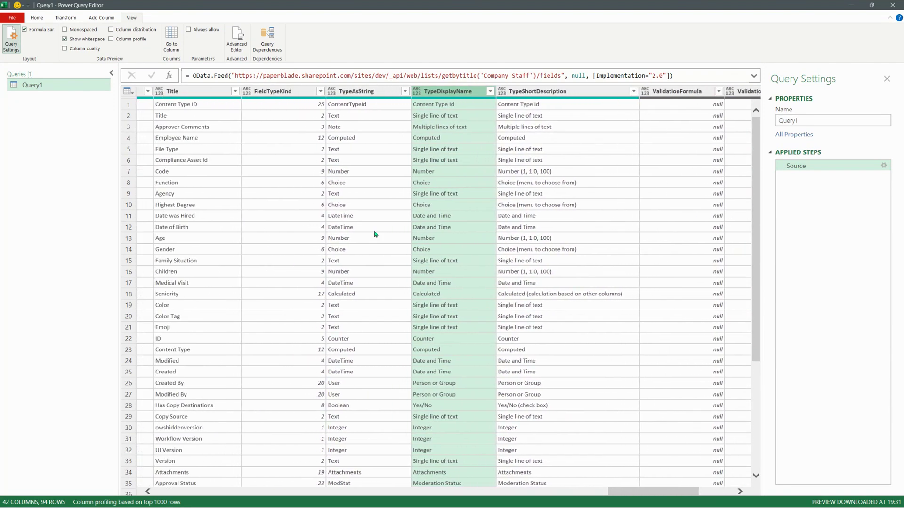
pyautogui.hscroll(1, 404, 232)
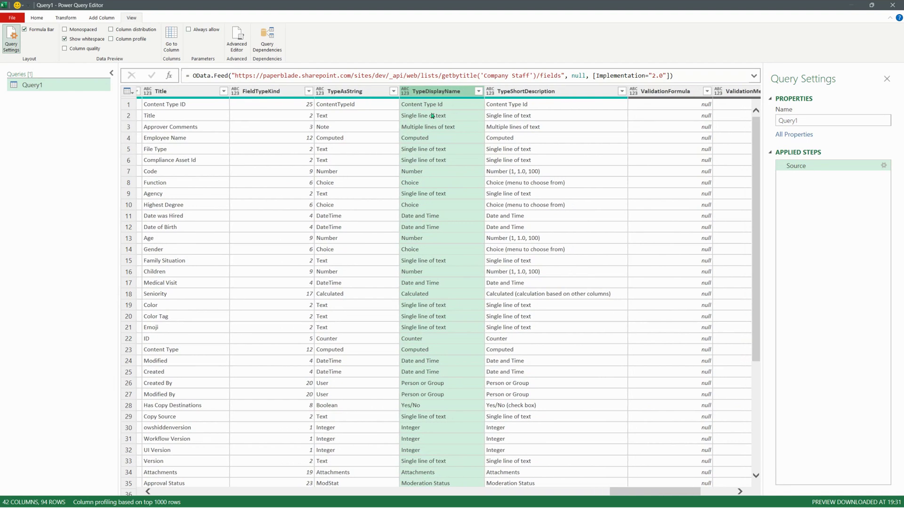
pyautogui.click(426, 160)
pyautogui.click(452, 272)
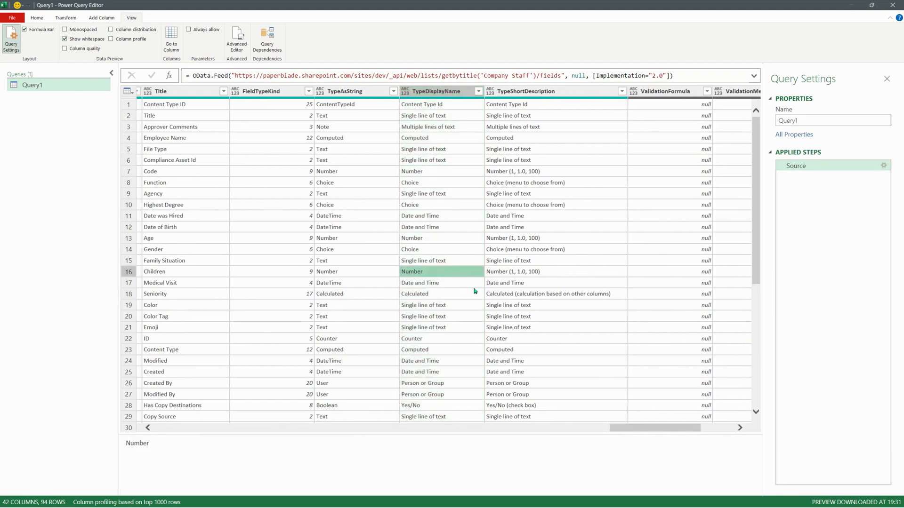
pyautogui.hscroll(3, 474, 291)
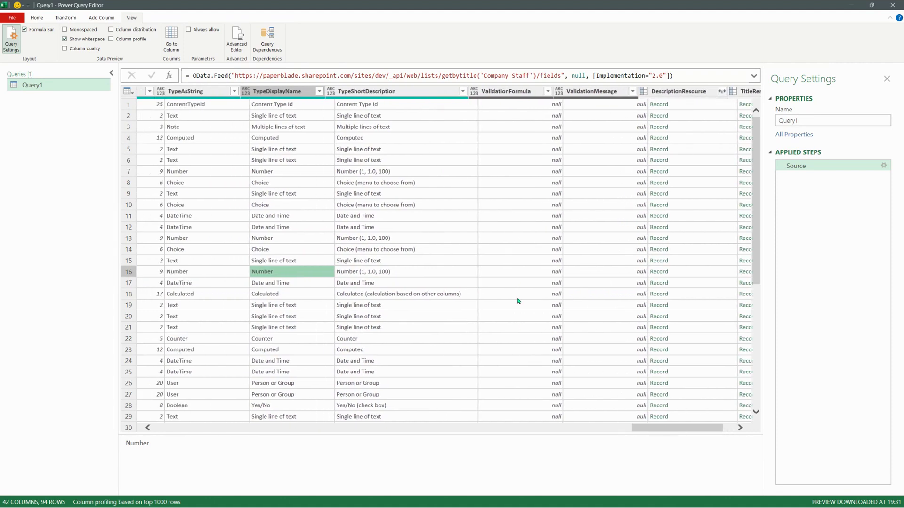
# Compare the fields' system names in StaticName with their display names in Title
pyautogui.hscroll(-5, 518, 301)
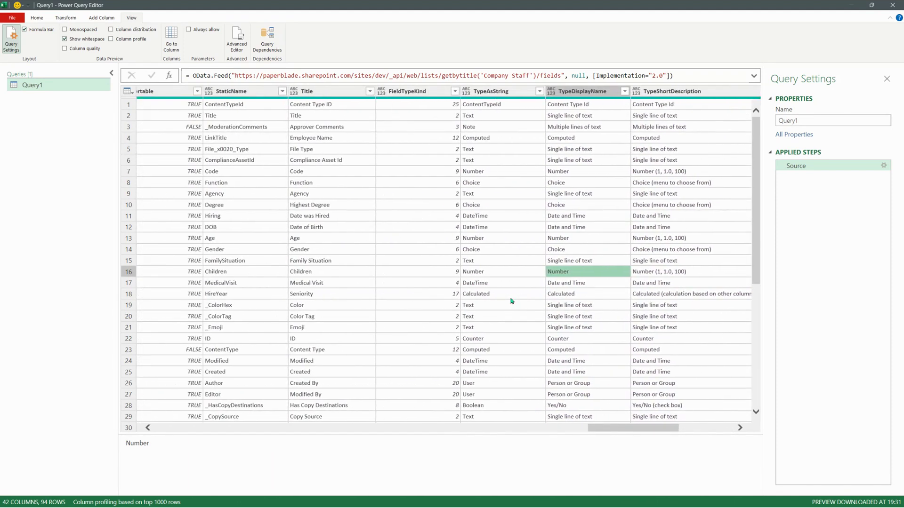
pyautogui.click(316, 285)
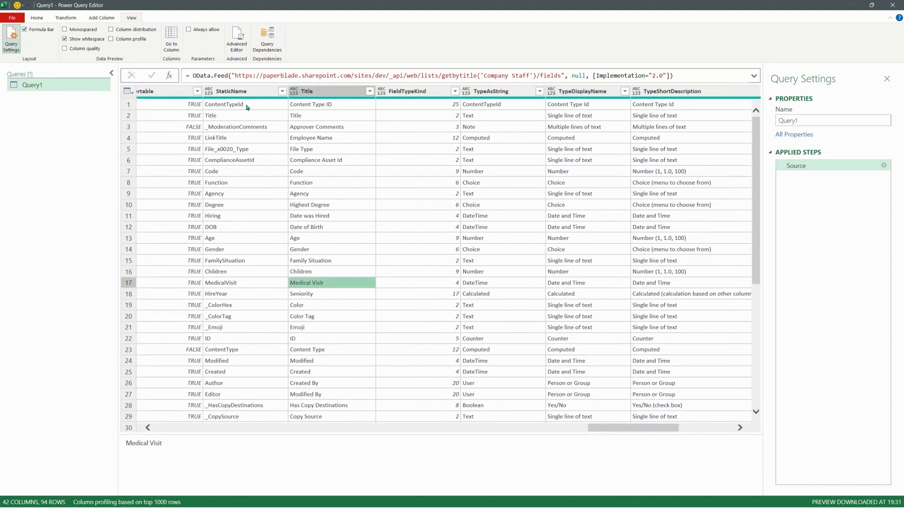
pyautogui.click(239, 126)
pyautogui.click(368, 307)
pyautogui.click(248, 274)
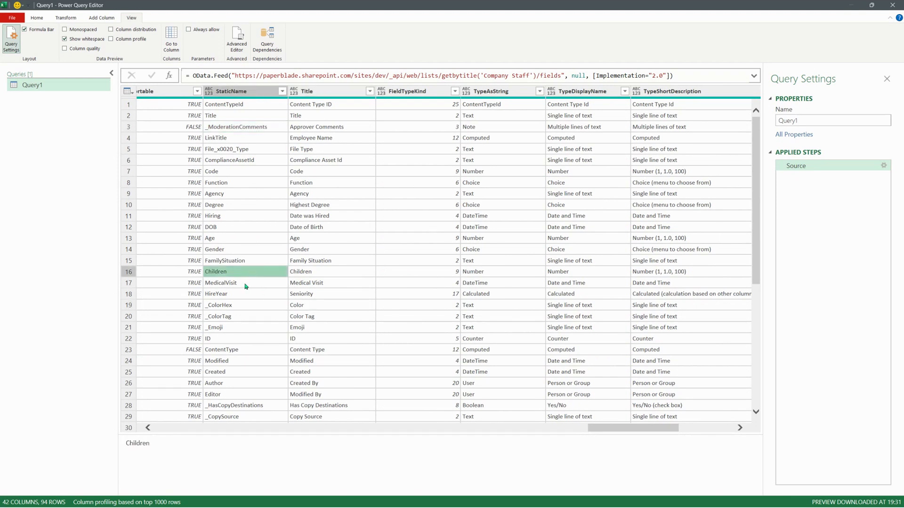
# Look through the StaticName entries and sort the query's rows by StaticName in ascending order
pyautogui.click(246, 286)
pyautogui.scroll(-7, 267, 319)
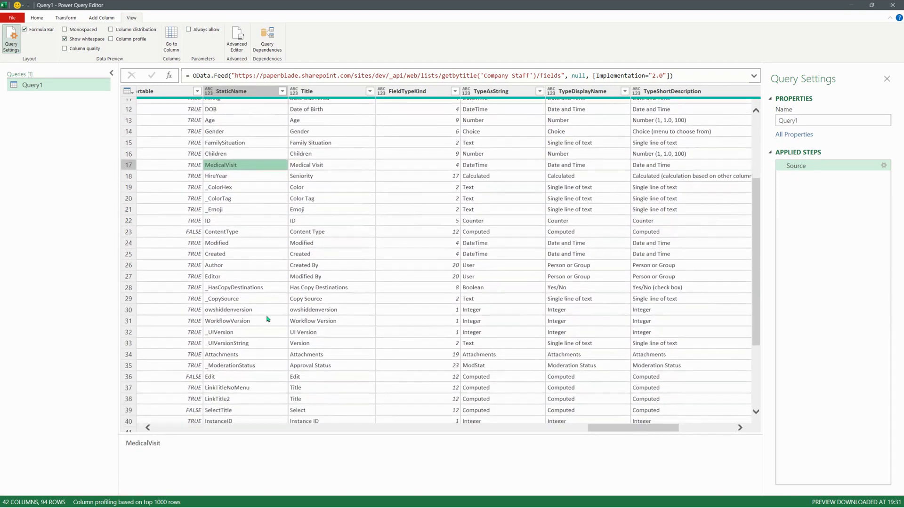
pyautogui.scroll(-5, 264, 310)
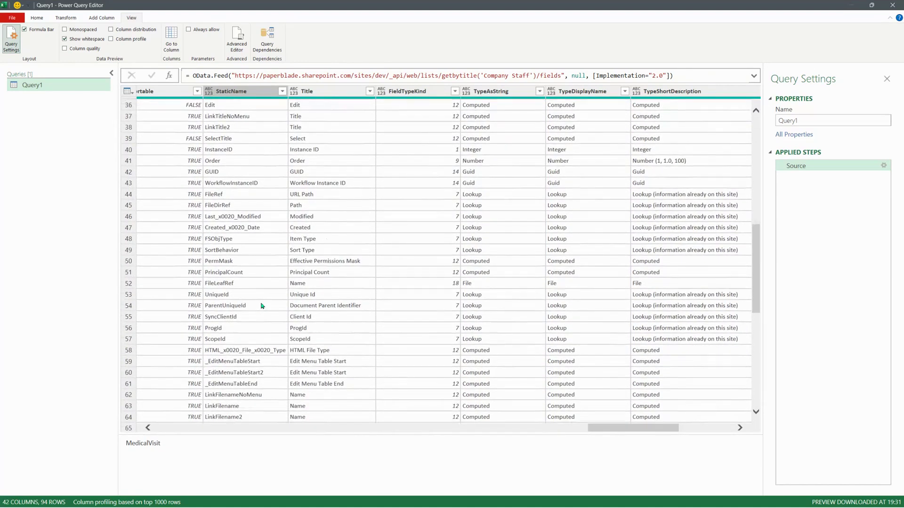
pyautogui.scroll(-5, 253, 295)
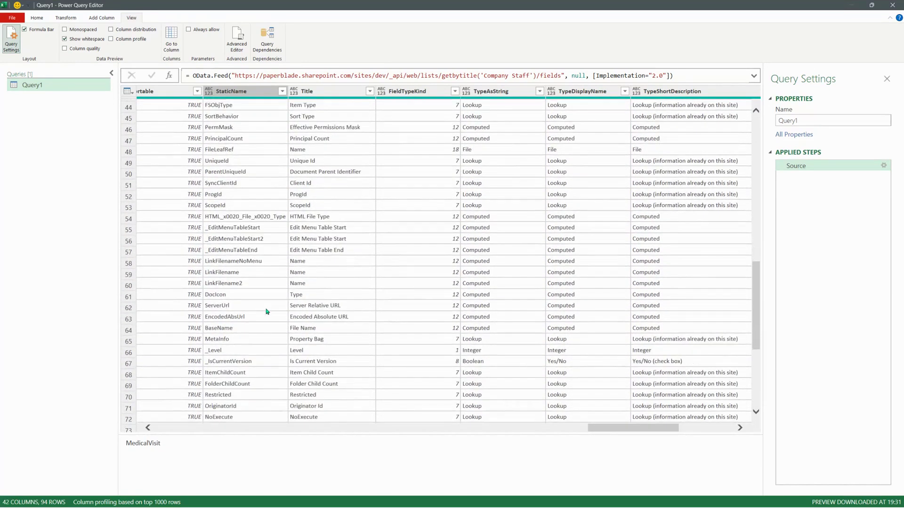
pyautogui.click(283, 95)
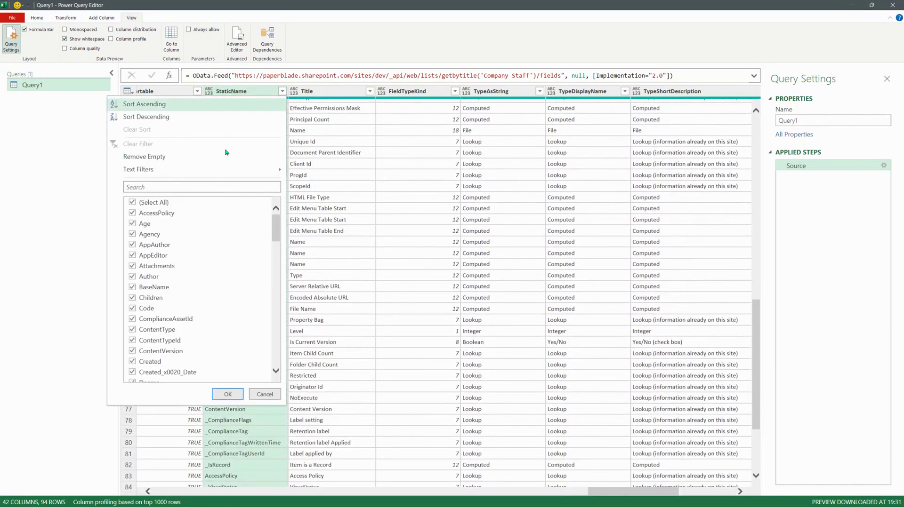
pyautogui.click(144, 104)
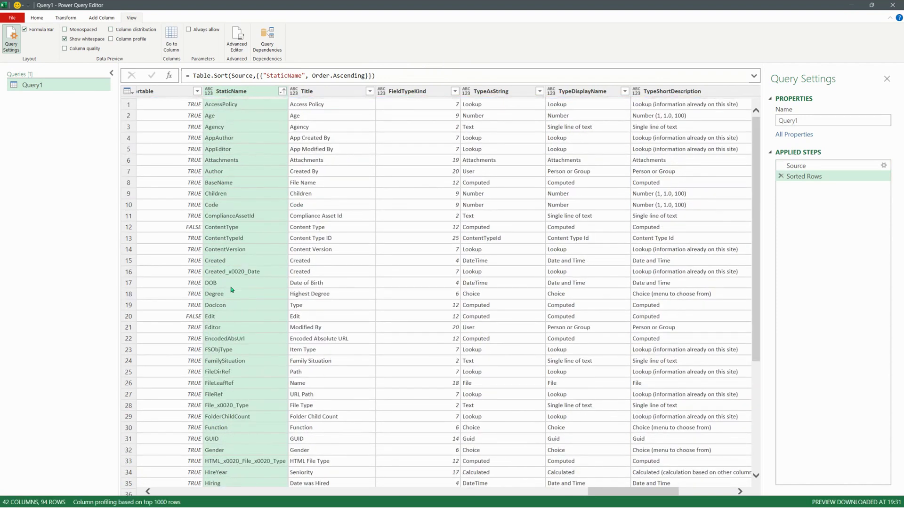
# Compare the DOB field's StaticName and Title, and remove all columns except StaticName and Title
pyautogui.click(231, 285)
pyautogui.click(305, 286)
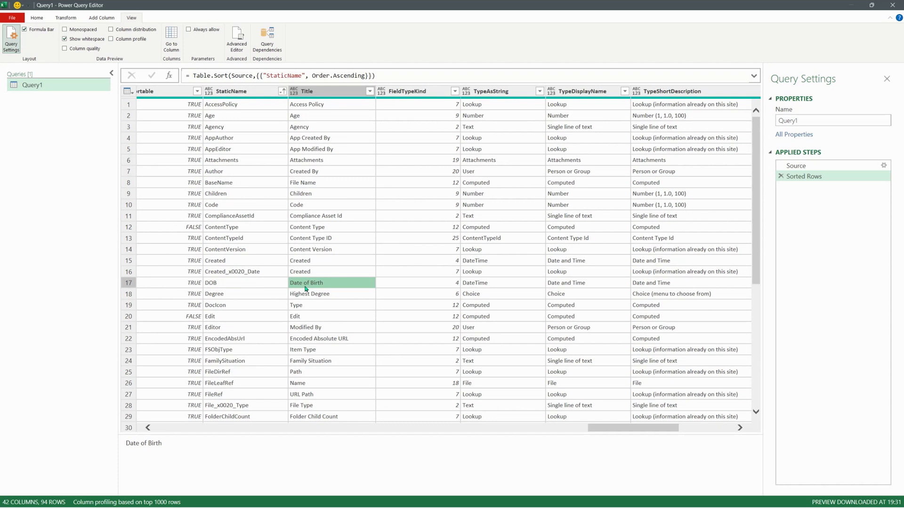
pyautogui.click(238, 93)
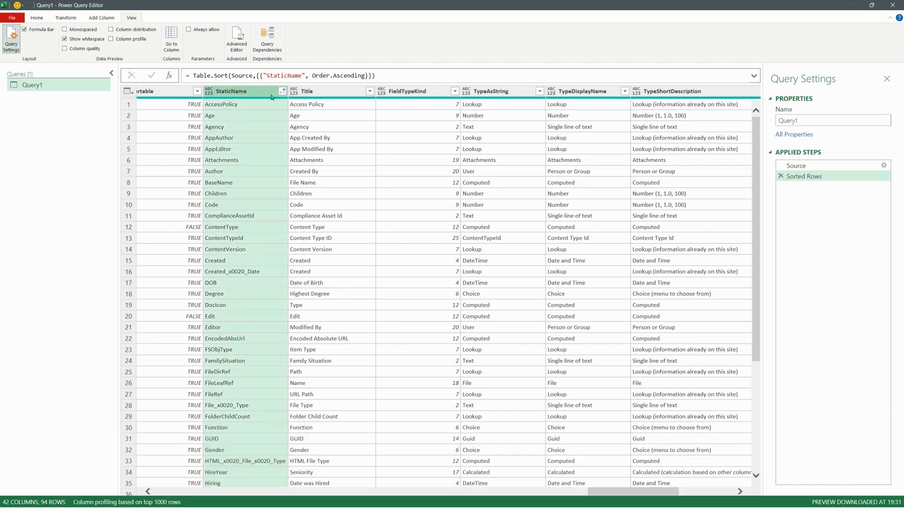
pyautogui.keyDown('ctrl'); pyautogui.click(315, 93); pyautogui.keyUp('ctrl')
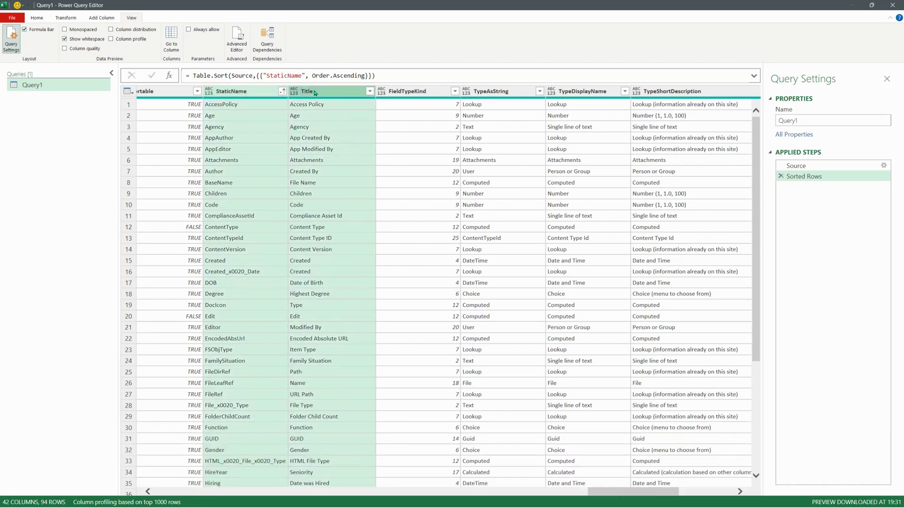
pyautogui.rightClick(255, 92)
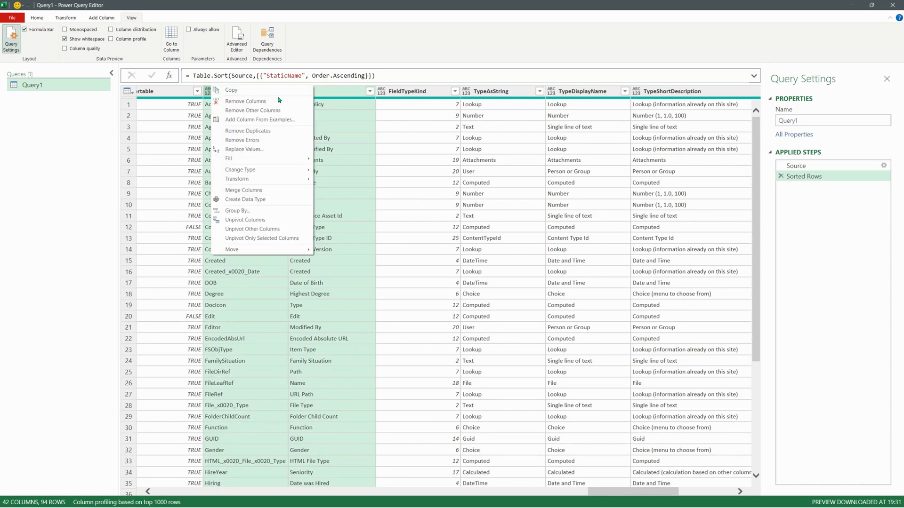
pyautogui.click(280, 112)
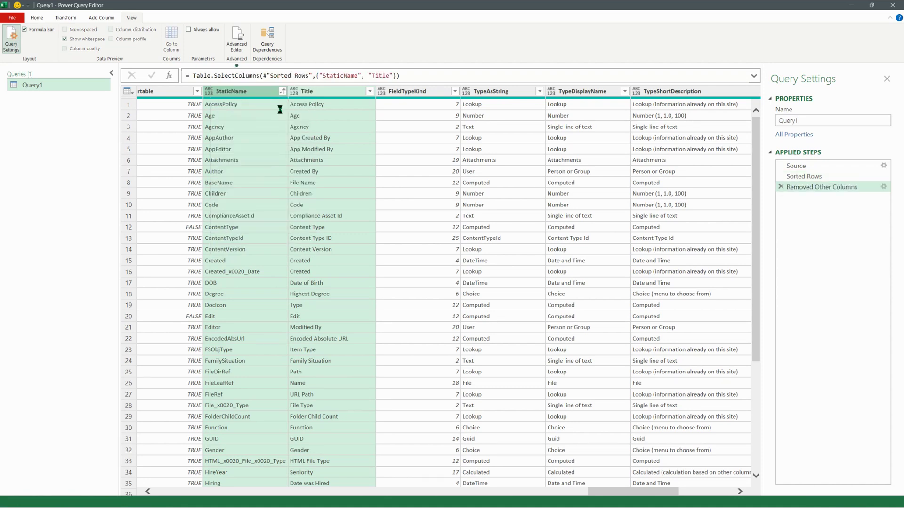
# Close the query editor, load the result into a worksheet table, and dismiss the list of workbook queries
pyautogui.click(31, 19)
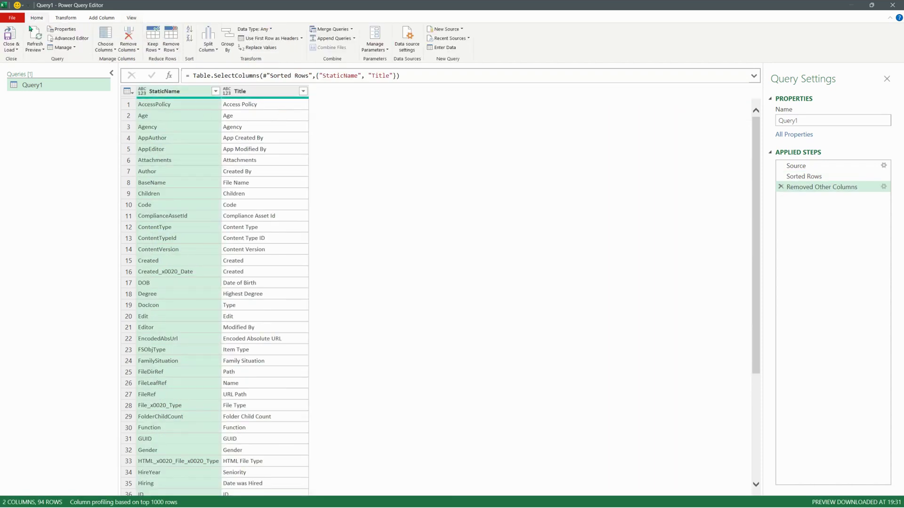
pyautogui.click(14, 37)
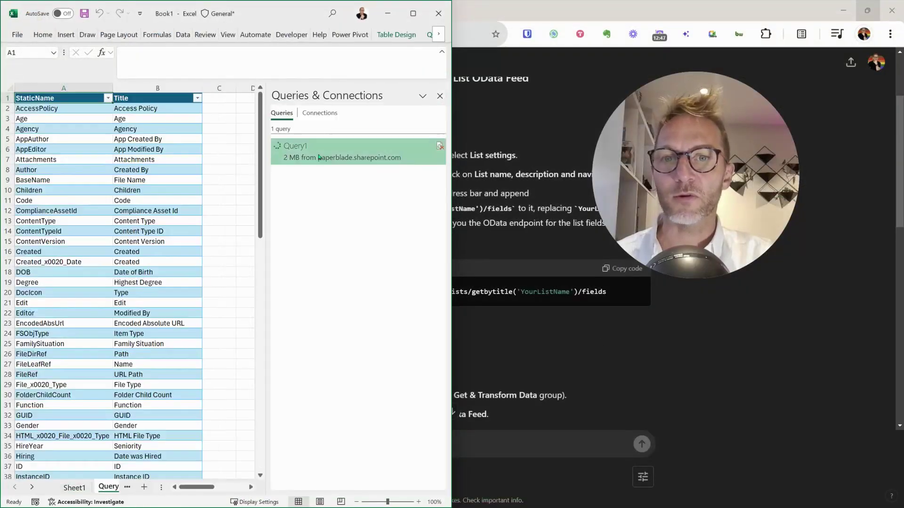
pyautogui.click(440, 96)
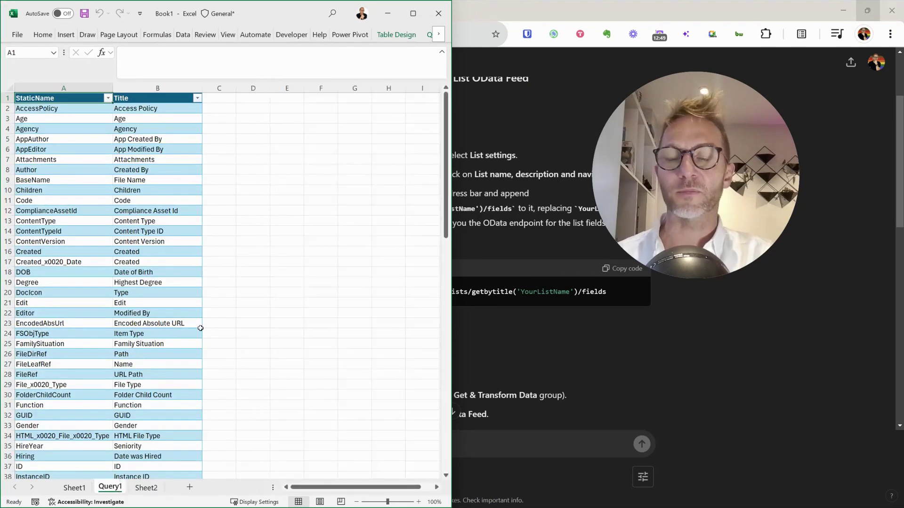
# Compare the Degree field's system name with its display name in the loaded table
pyautogui.click(92, 281)
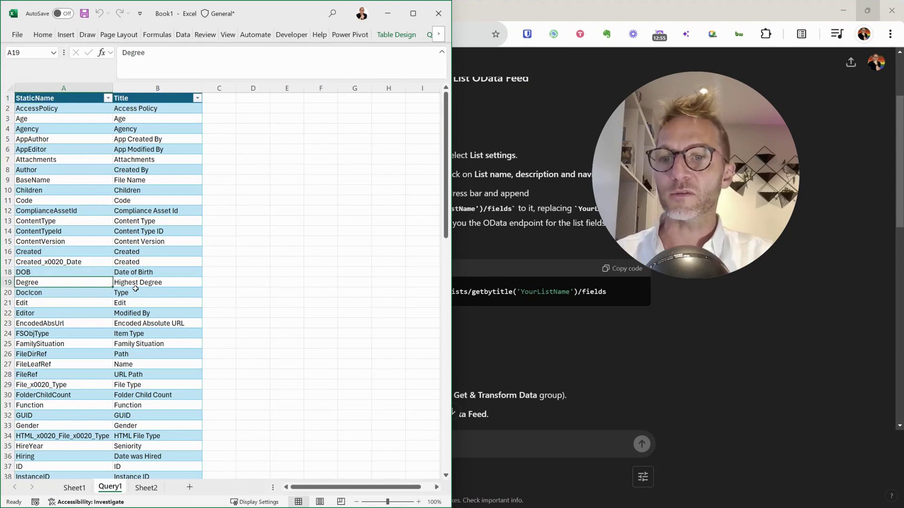
pyautogui.click(175, 281)
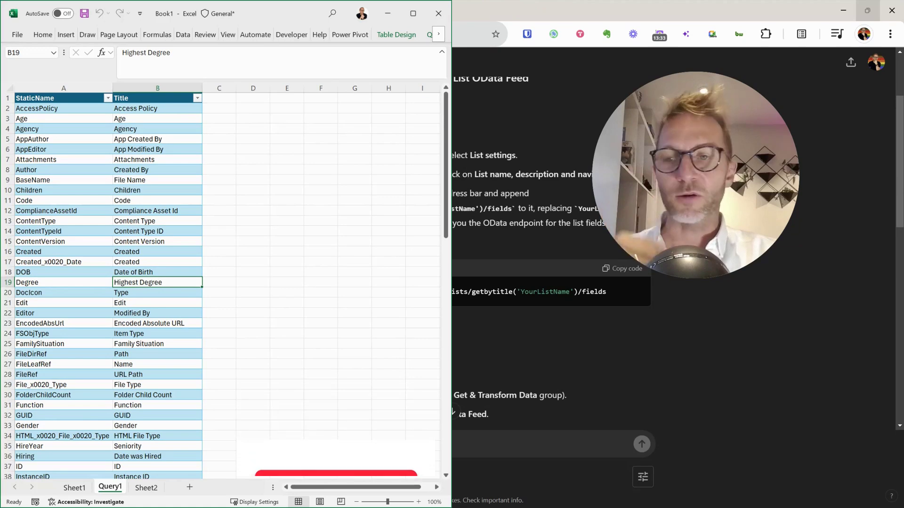
pyautogui.hotkey('alt', 'Tab')
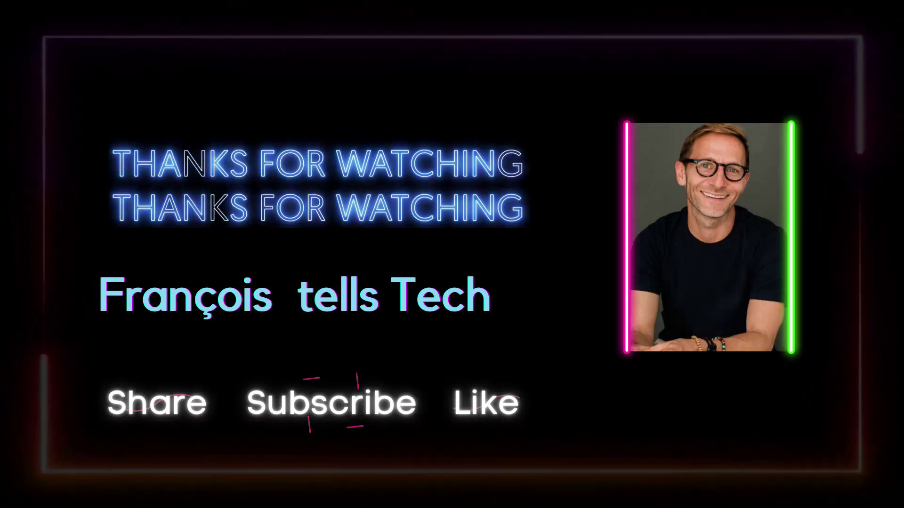